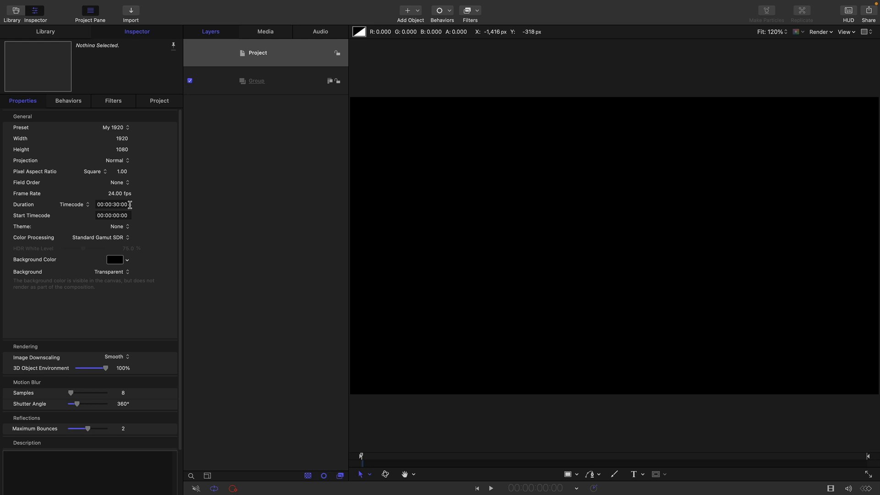
Add the Clouds and Caustics generators to the empty group, with Caustics above Clouds.
left_click(282, 80)
left_click(40, 32)
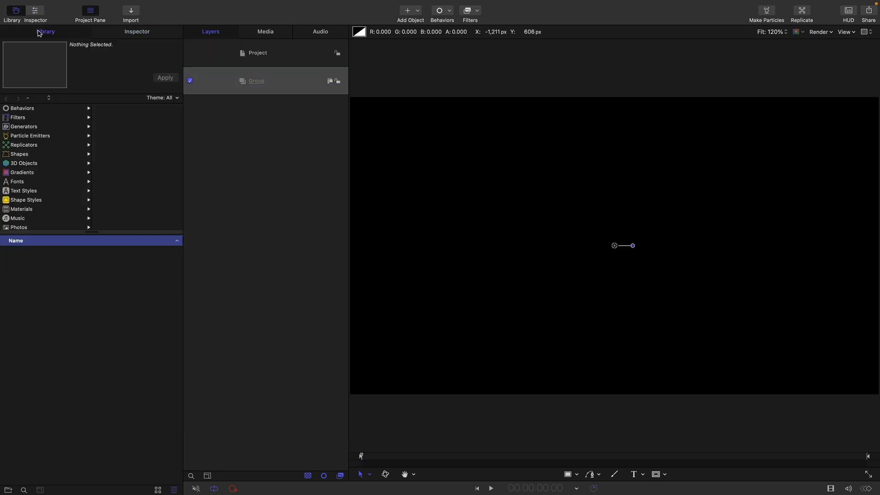
left_click(26, 130)
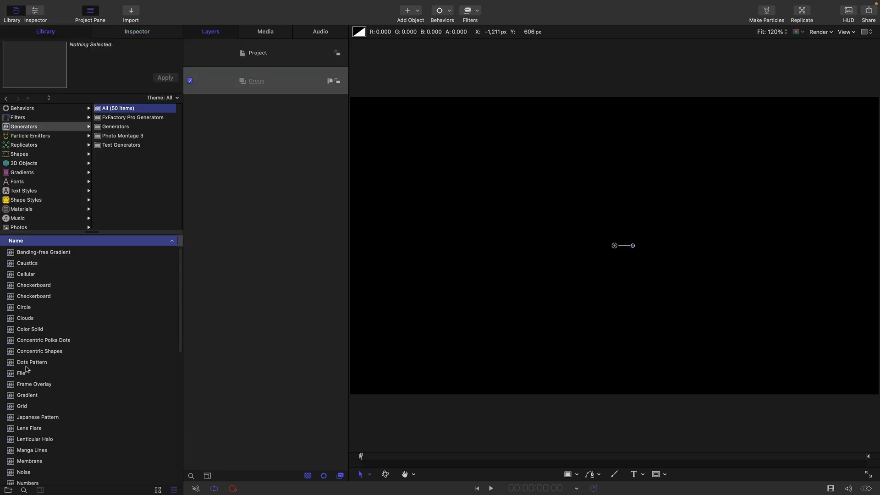
left_click(12, 321)
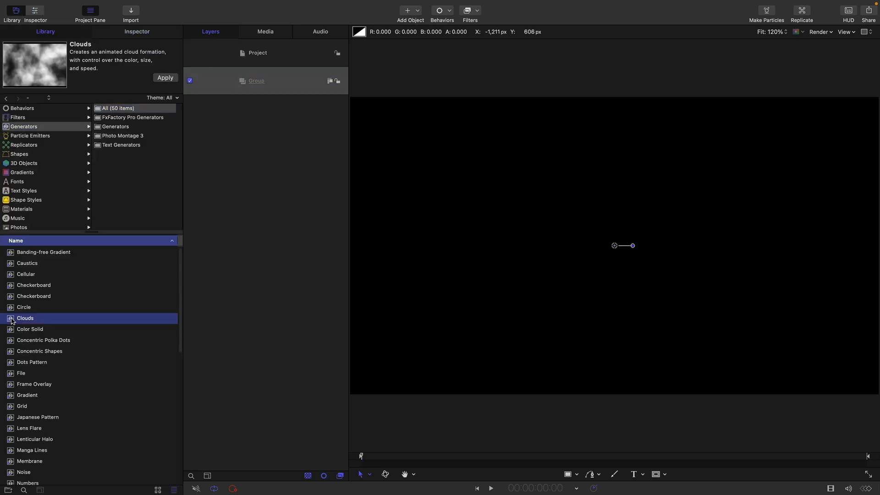
left_click(11, 264, "super")
left_click_drag(10, 265, 278, 82)
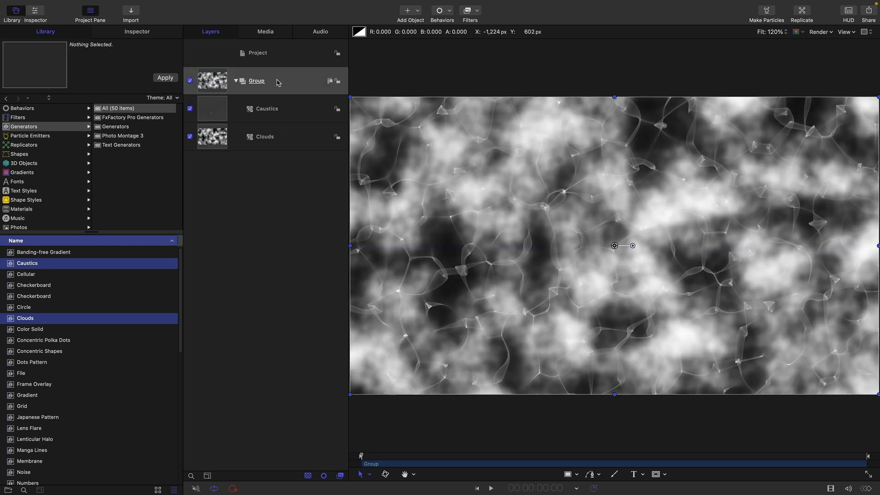
Set the Caustics generator's Size to 0.4 and its Brightness to 100.
left_click(212, 104)
left_click(143, 34)
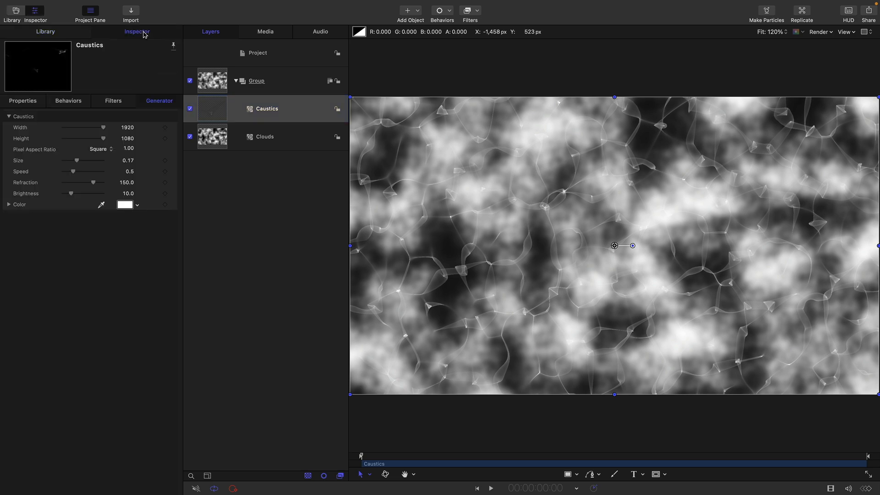
left_click(127, 160)
type("0.4")
key("Return")
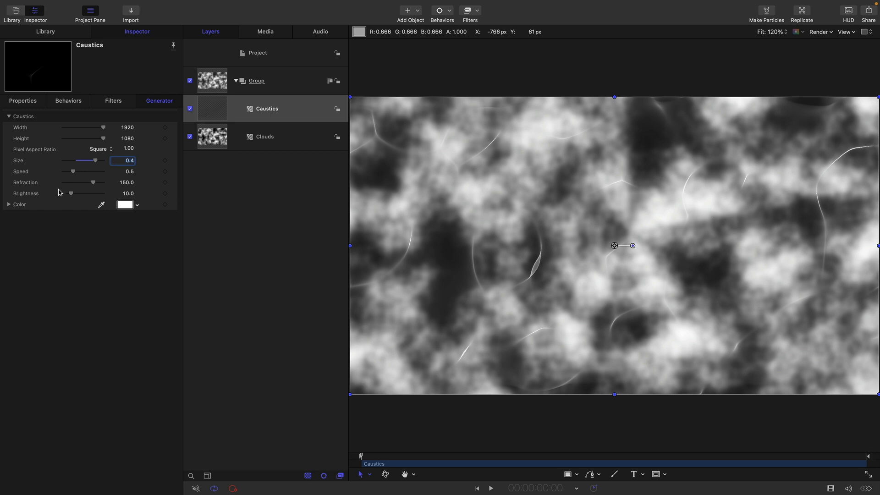
left_click(128, 194)
type("1")
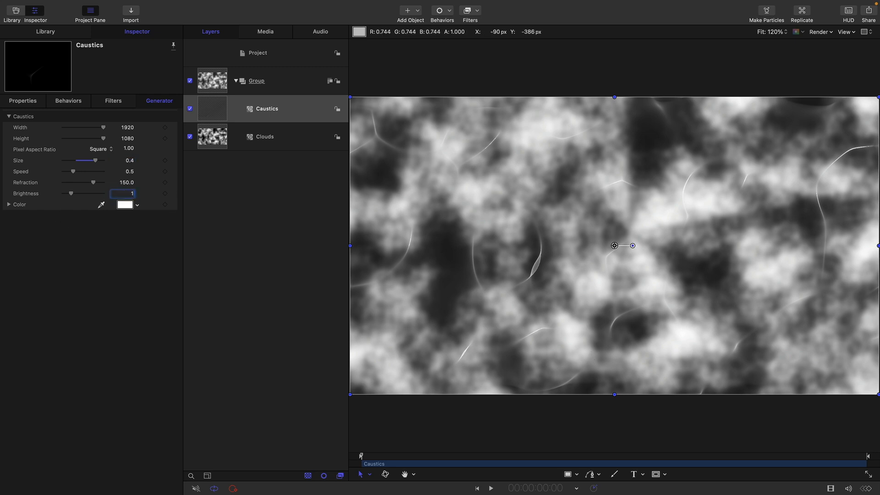
key("Return")
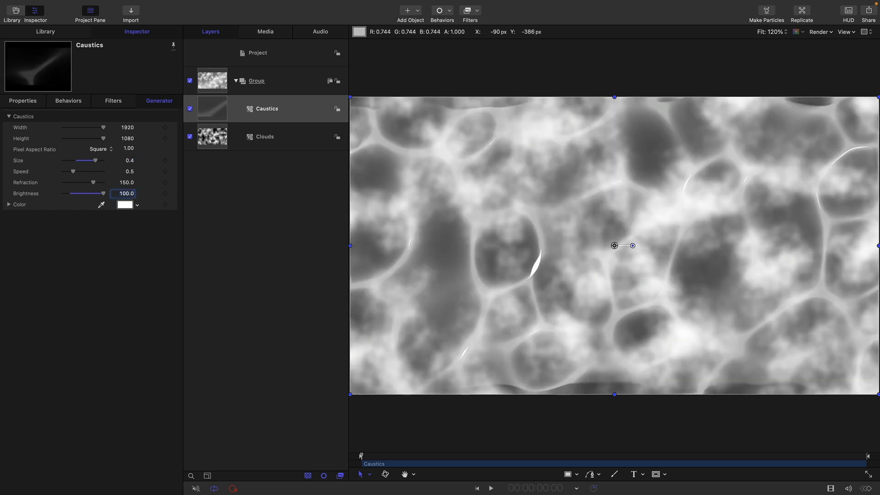
Hide the Caustics layer and set the Clouds generator's Speed to 0.1.
left_click(189, 109)
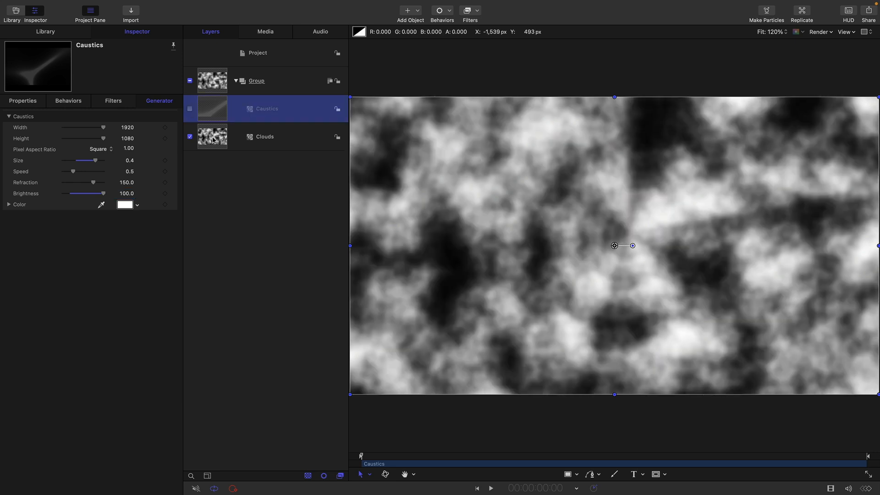
left_click(214, 140)
left_click(130, 183)
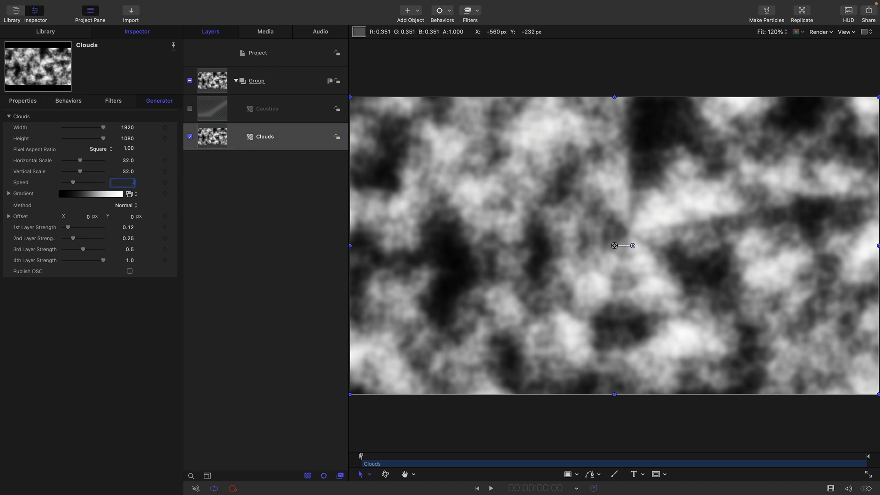
type("0.1")
key("Return")
Add a Bump Map distortion filter to Clouds using Caustics as the map image, with Amount 1.0 and Repeat Edges enabled.
left_click(478, 11)
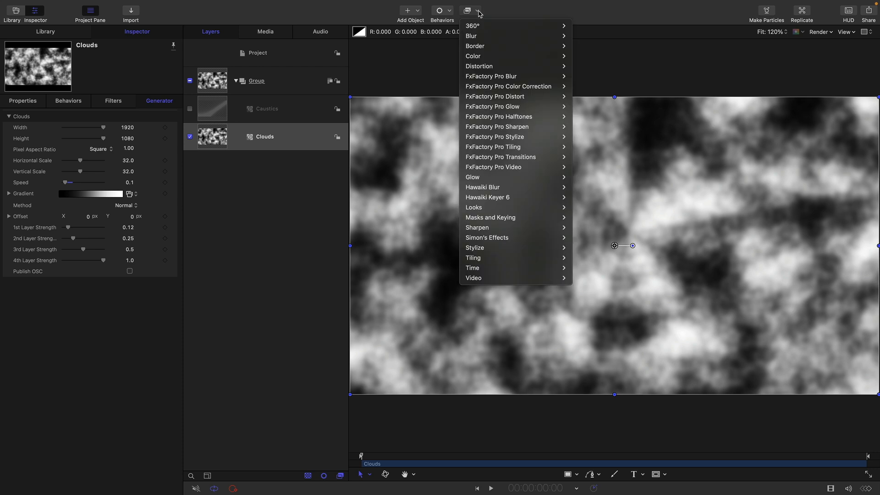
mouse_move(493, 66)
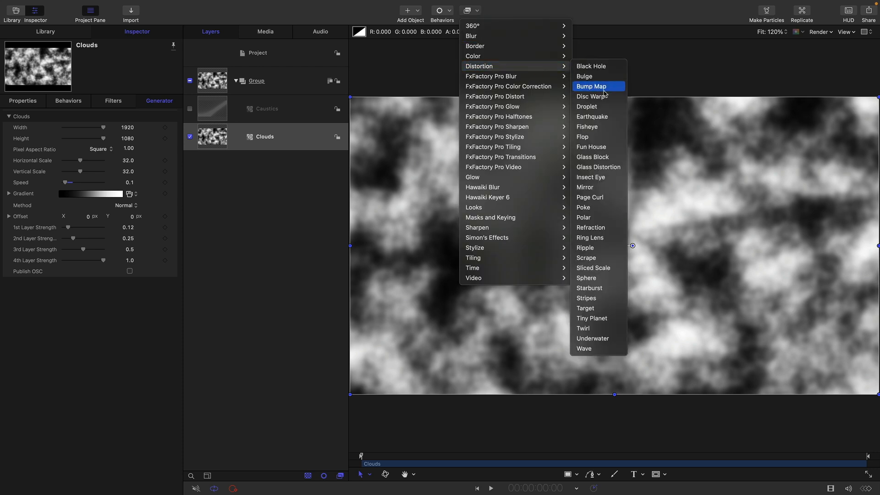
left_click(591, 86)
left_click_drag(218, 111, 121, 134)
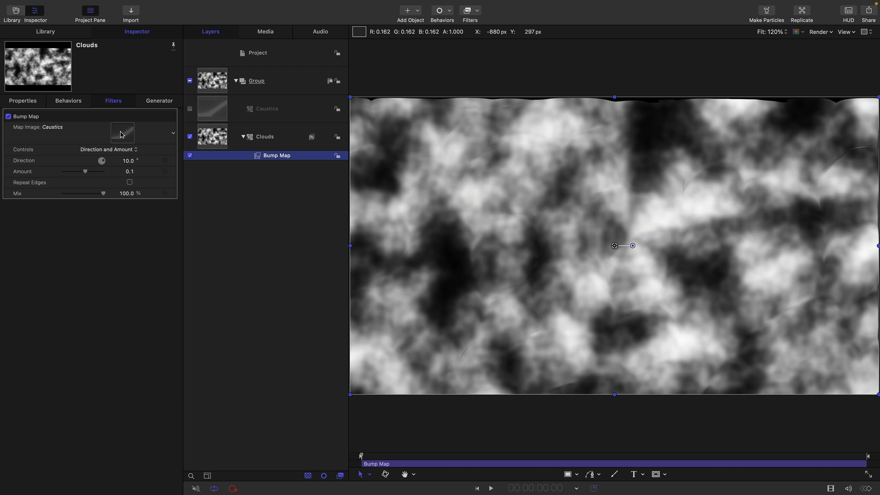
left_click_drag(85, 172, 103, 172)
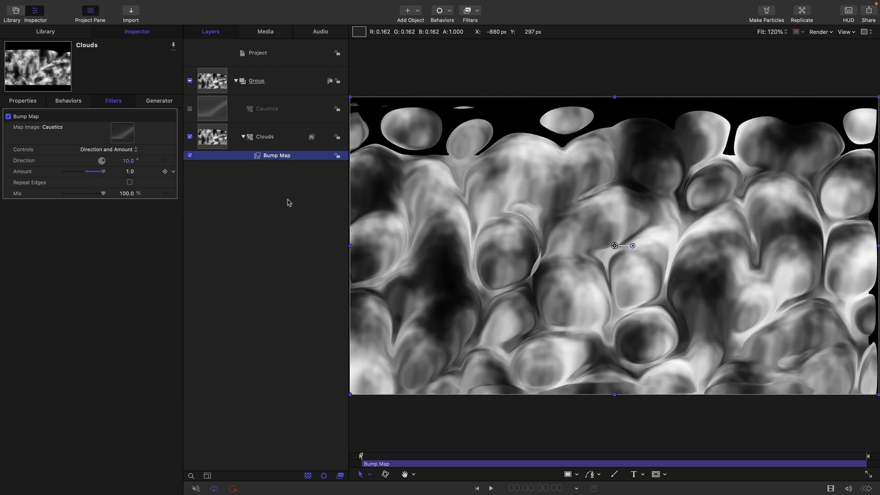
left_click(130, 182)
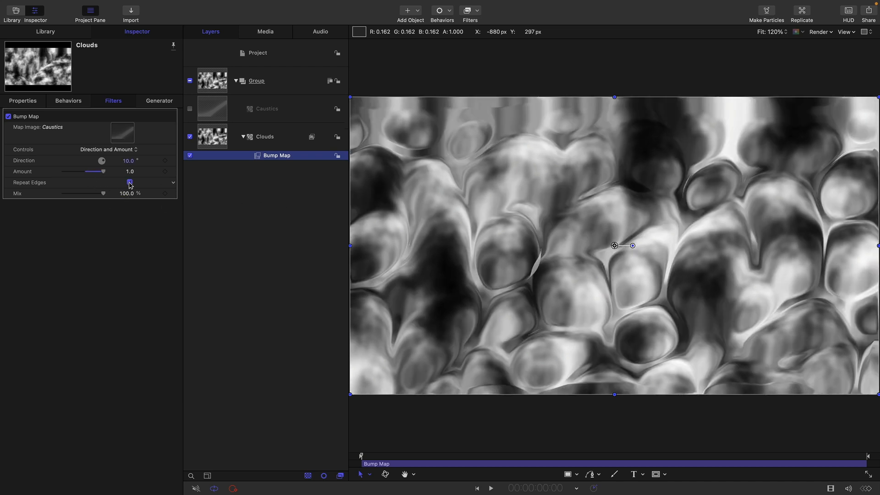
Preview the animation and change the Clouds generator's Method to Turbulent during playback.
left_click(492, 489)
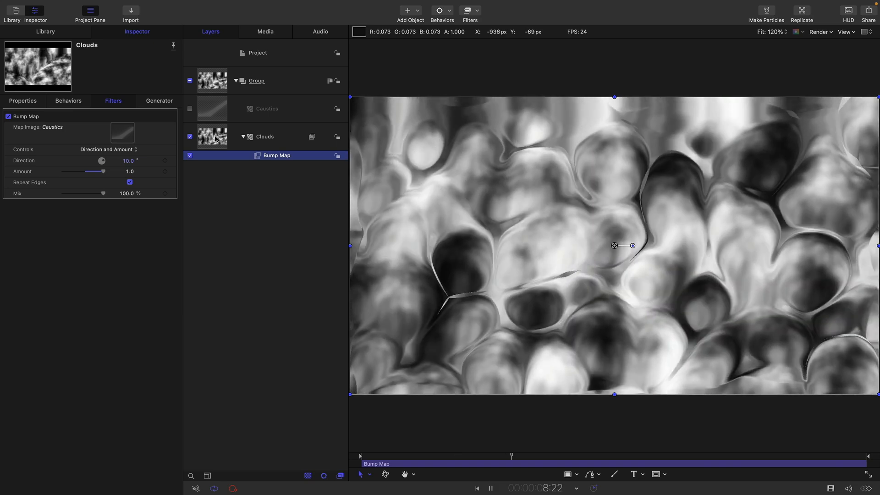
left_click(275, 137)
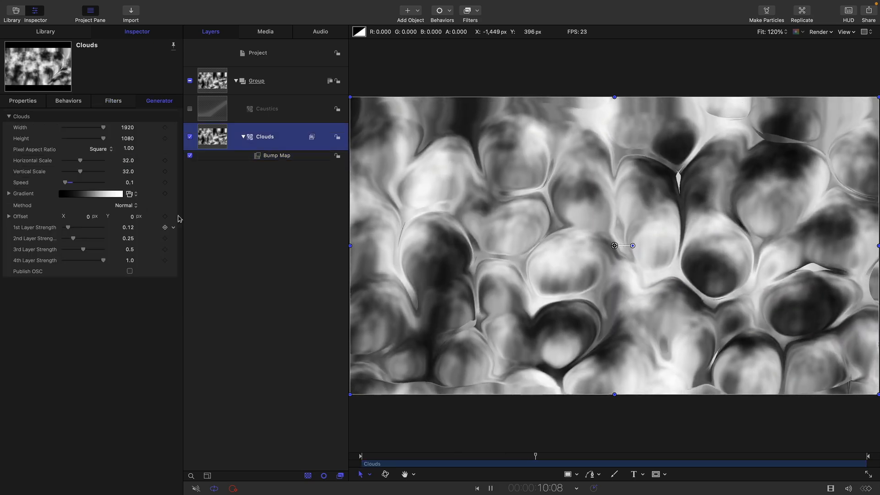
left_click(125, 205)
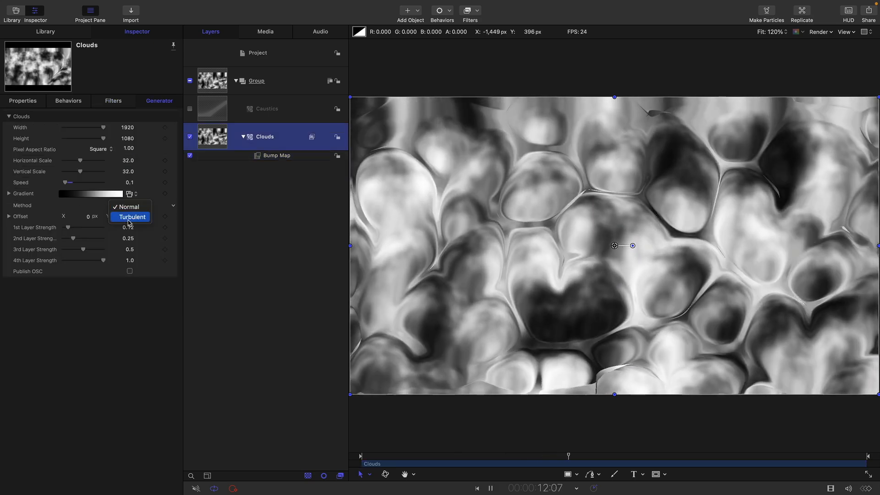
left_click(129, 219)
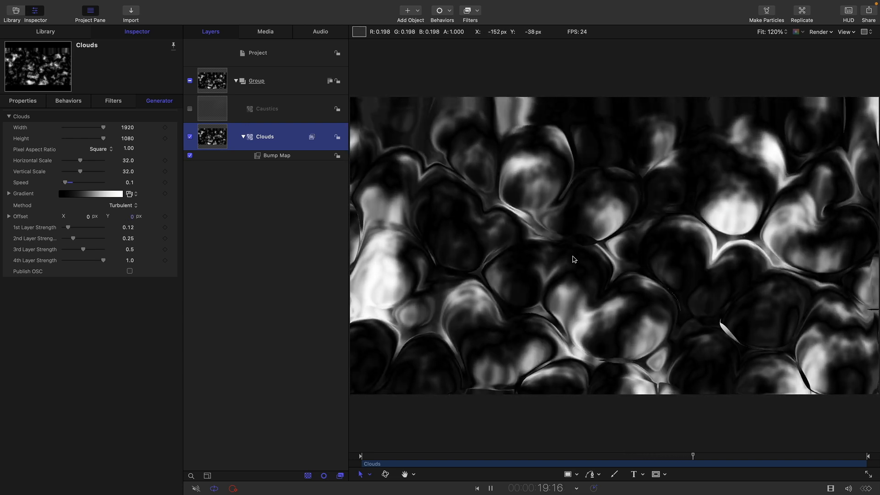
key("space")
Replicate the group containing Clouds and Caustics, and collapse the original source group.
left_click(218, 87)
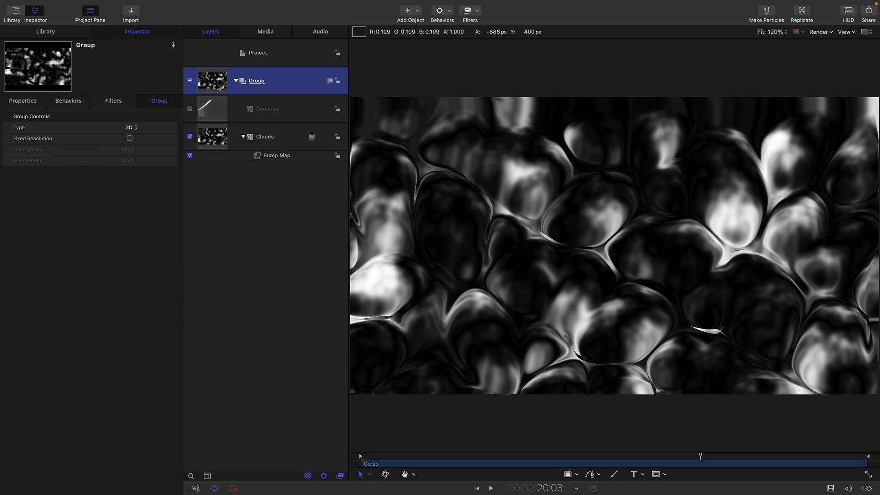
left_click(132, 5)
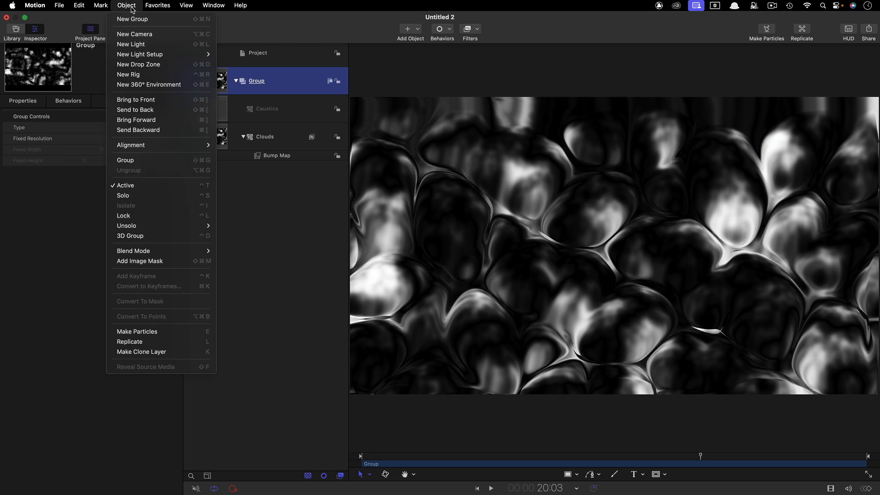
left_click(132, 341)
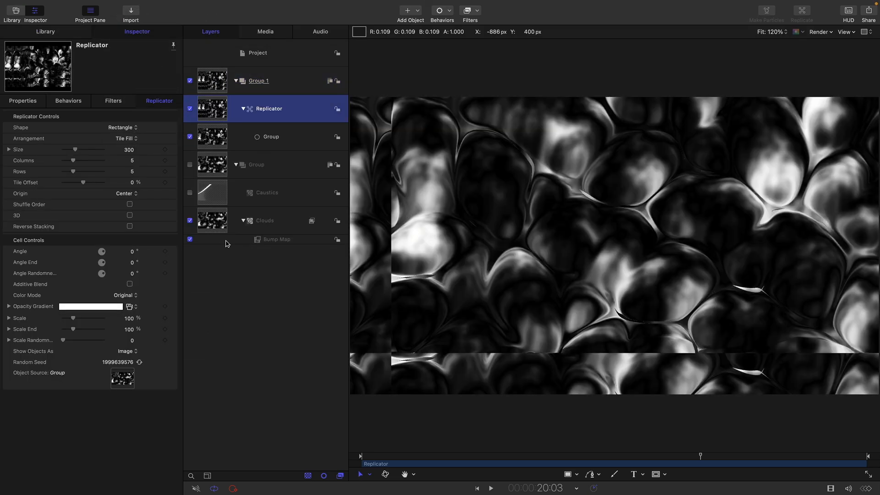
left_click(236, 165)
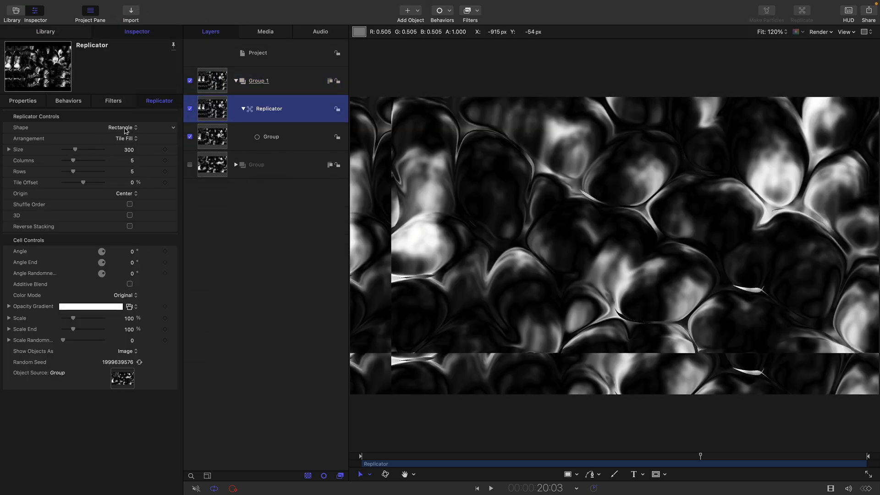
Set the replicator's Size to 0 with 1 column and 36 rows.
left_click(129, 150)
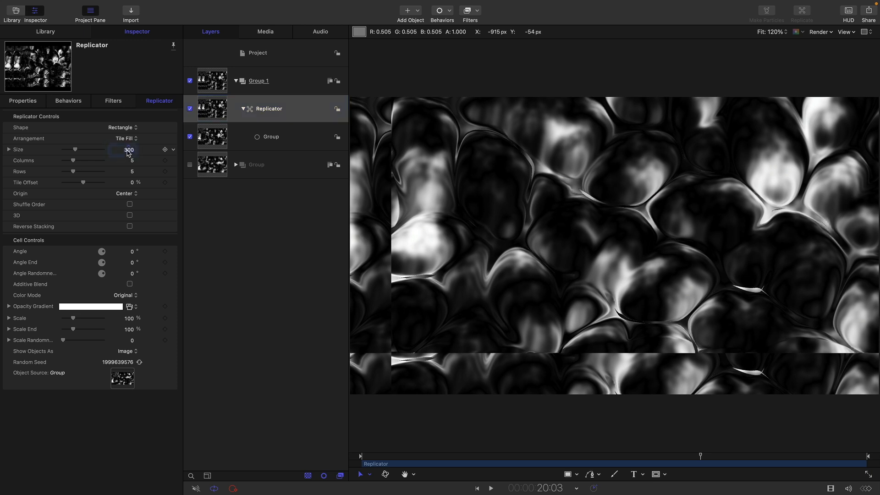
type("0")
key("Tab")
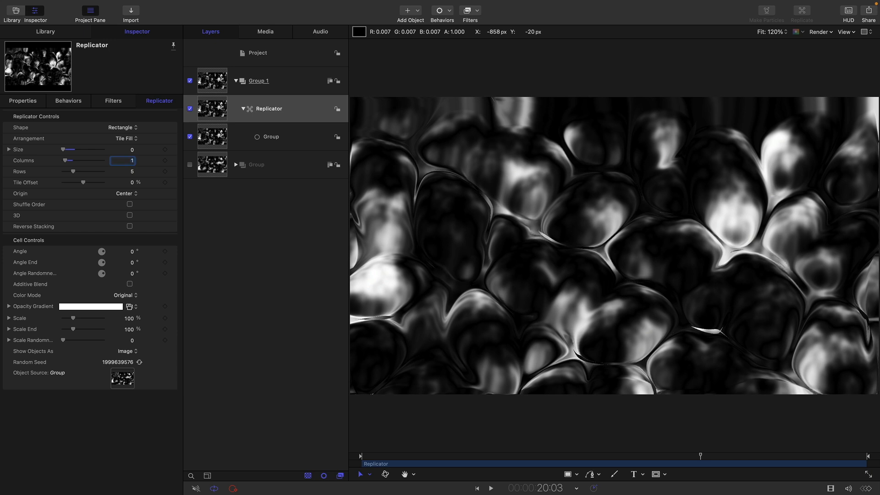
key("Tab")
type("36")
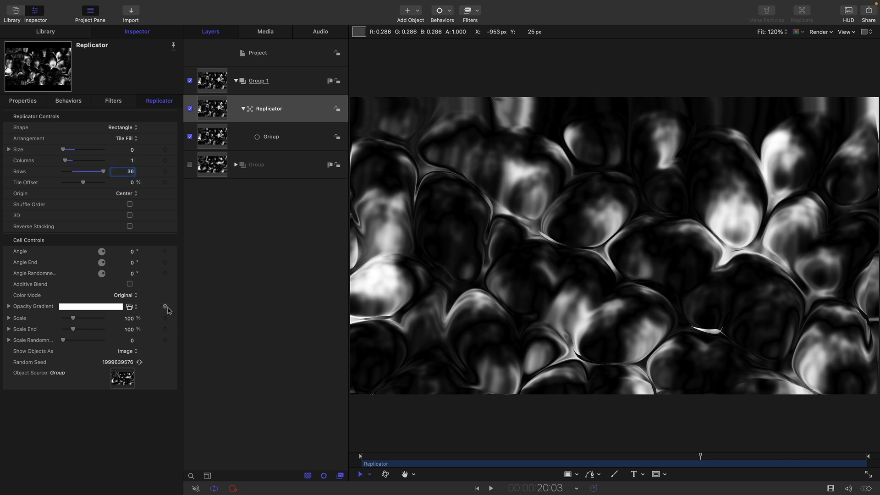
Set the replicator cells' Angle End to 180° and Scale End to 0%, and preview the animation.
left_click(133, 263)
key("Return")
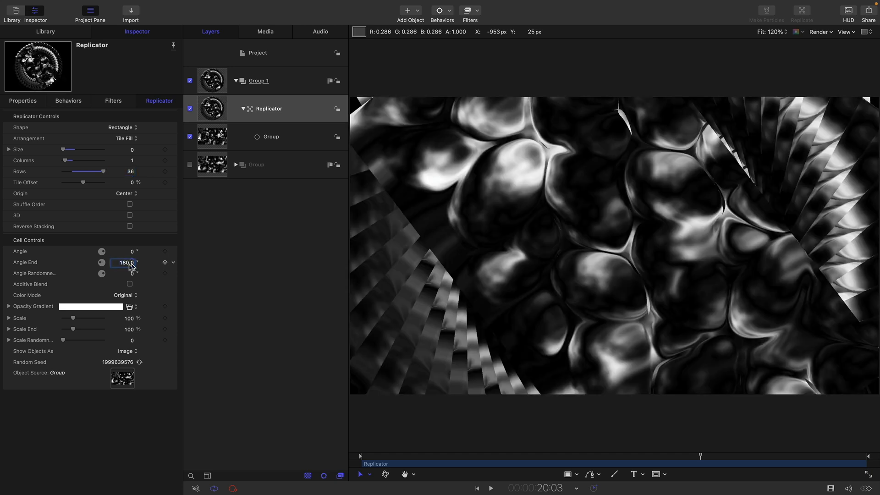
left_click(129, 330)
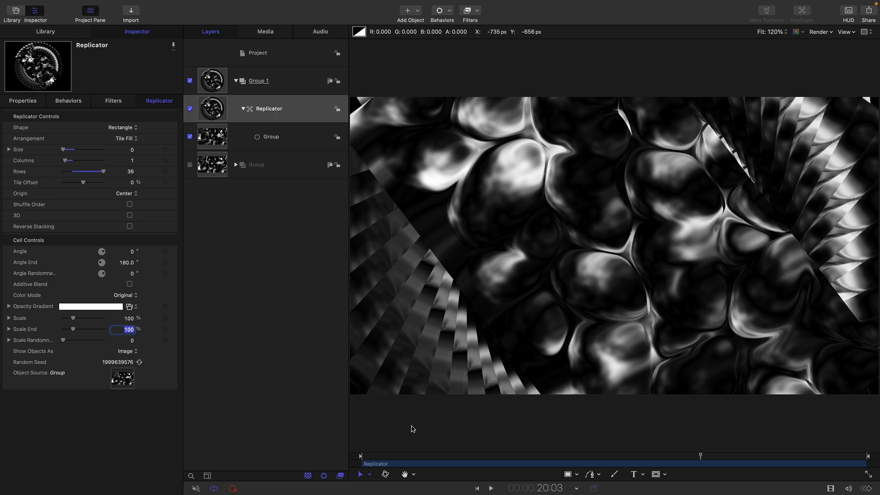
type("0")
left_click(491, 488)
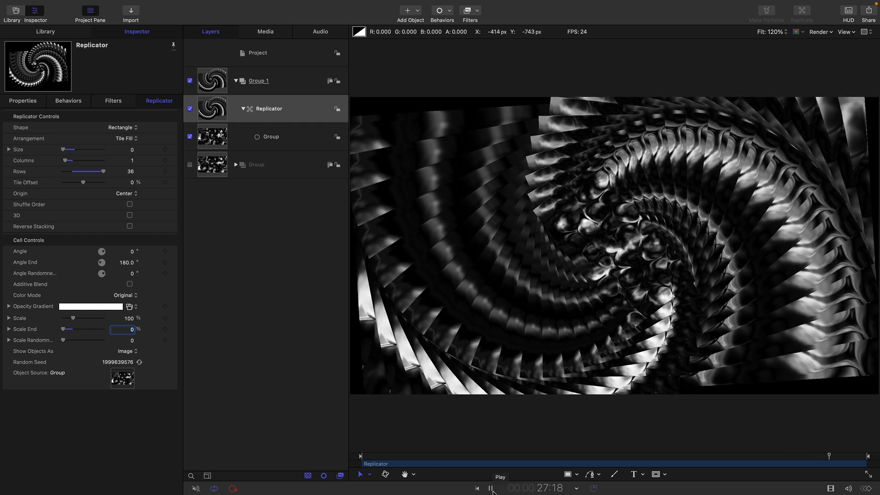
left_click(490, 488)
Apply a Sphere distortion filter to Group 1 and set its Radius to 520.
left_click(221, 86)
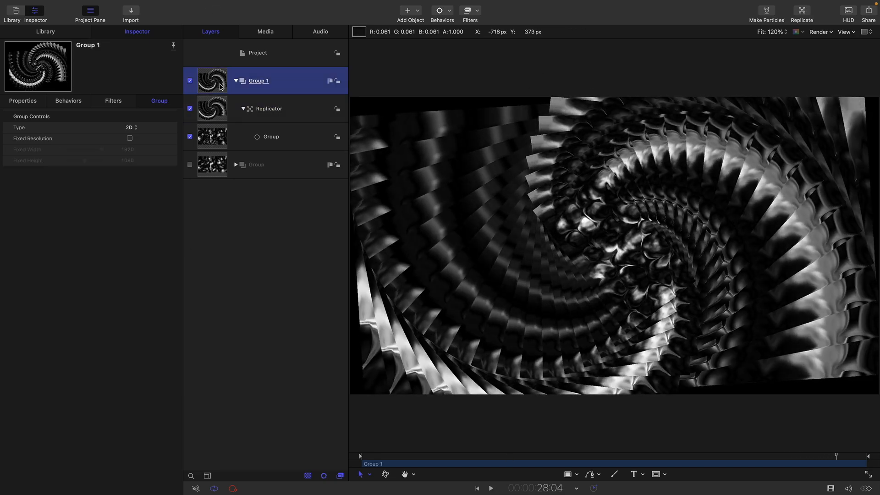
left_click(479, 11)
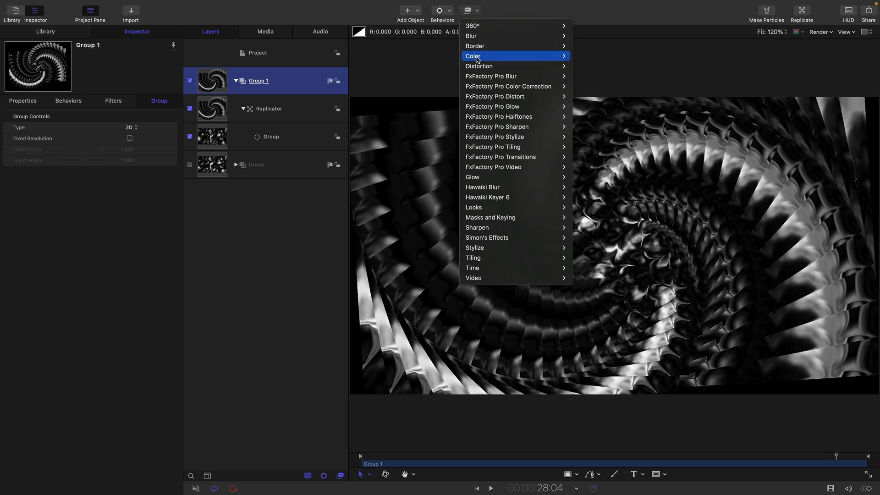
mouse_move(476, 68)
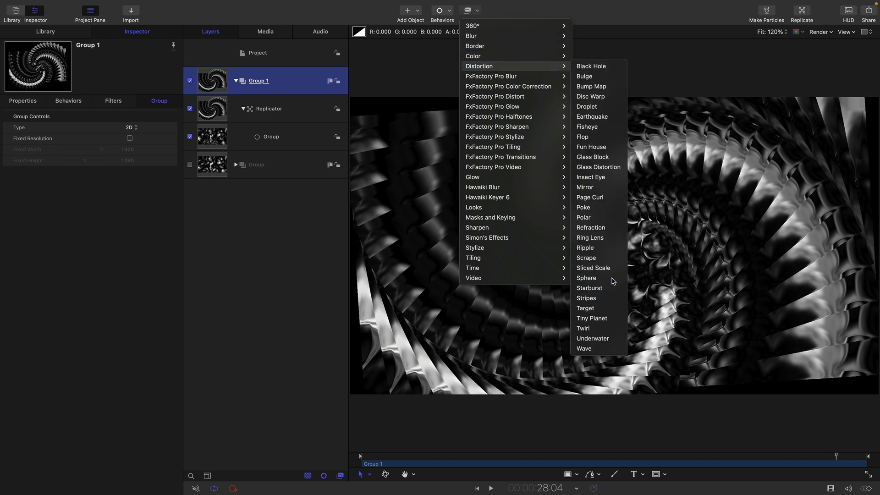
left_click(586, 278)
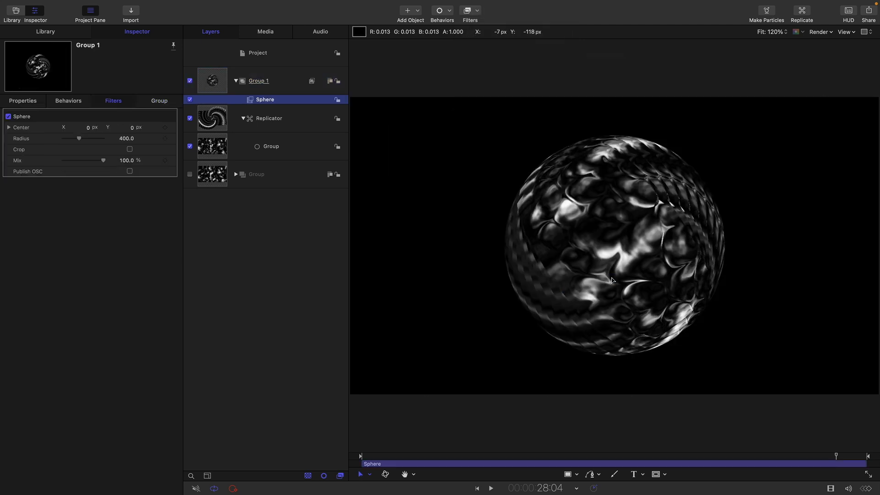
left_click(126, 138)
type("520")
key("Return")
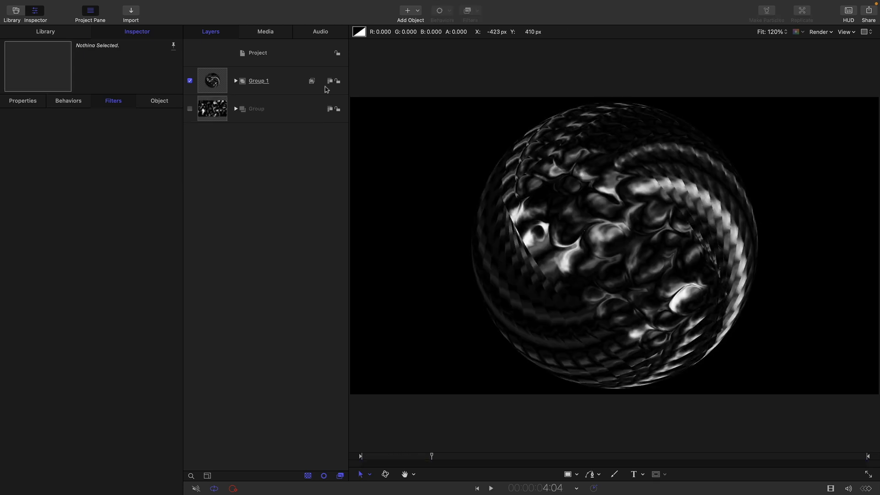
Make a clone layer of Group 1 and set its blend mode to Linear Dodge.
left_click(216, 83)
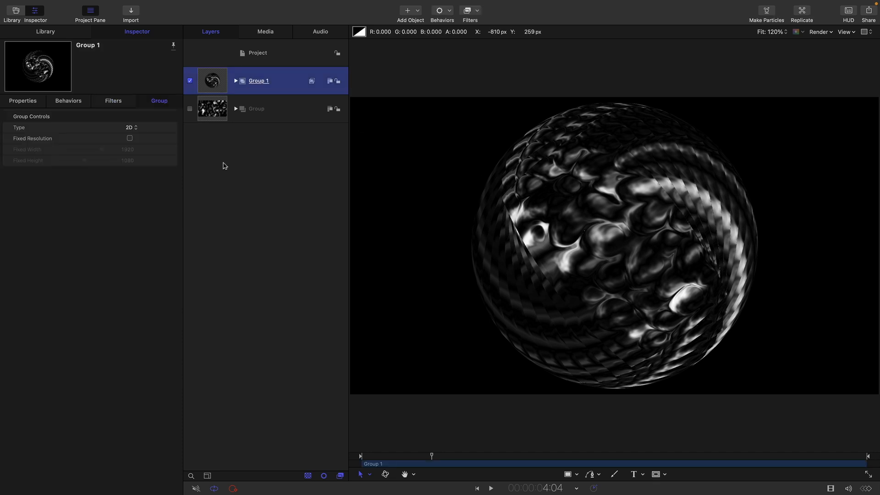
right_click(211, 81)
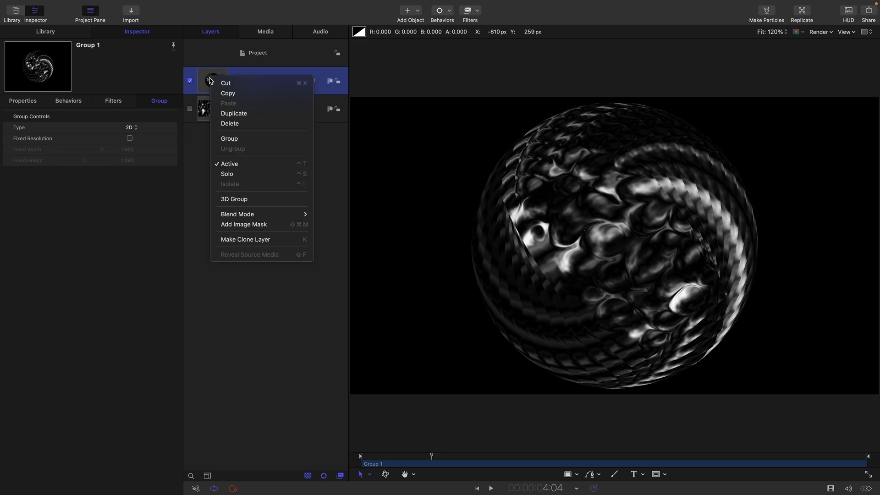
left_click(235, 239)
left_click(126, 208)
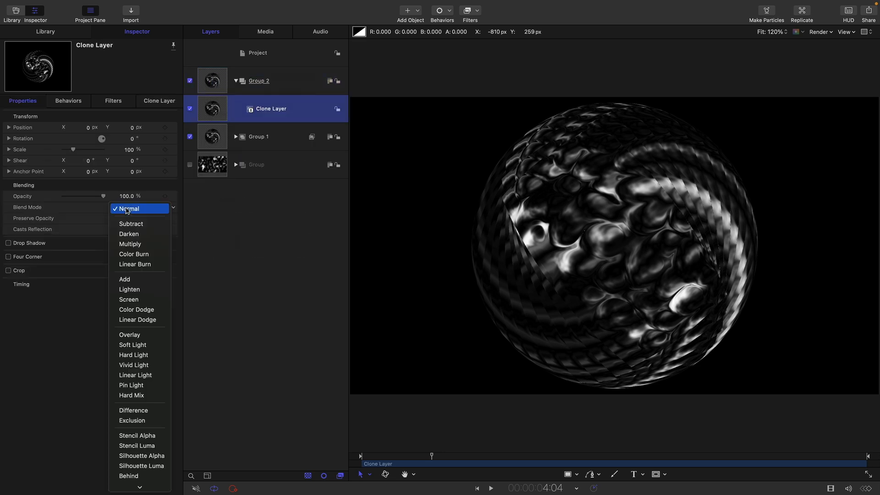
left_click(322, 281)
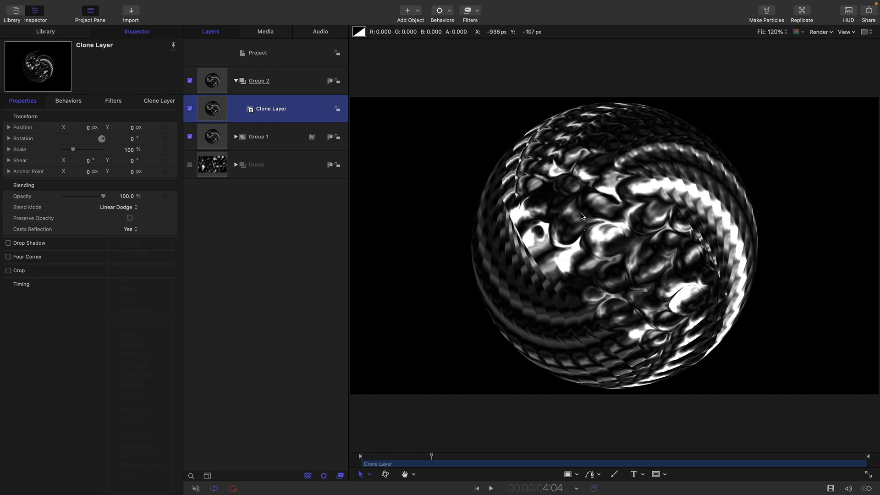
Apply the Threshold color filter to the clone layer.
left_click(477, 11)
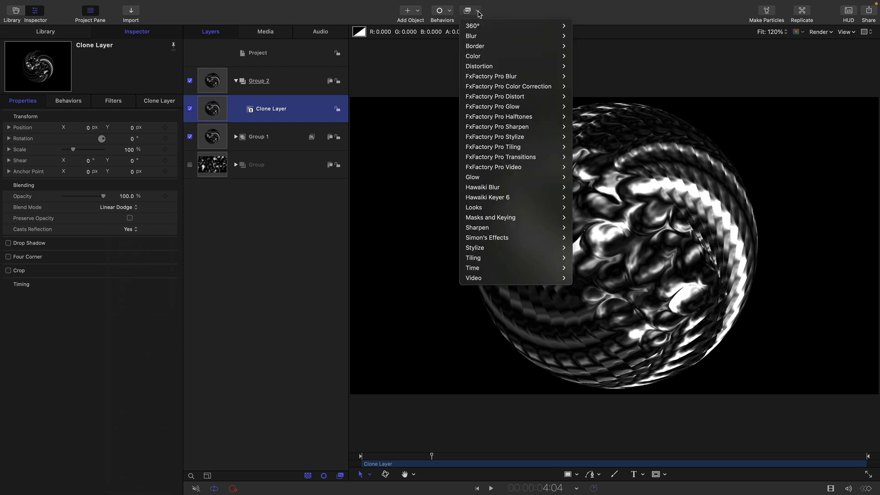
mouse_move(477, 57)
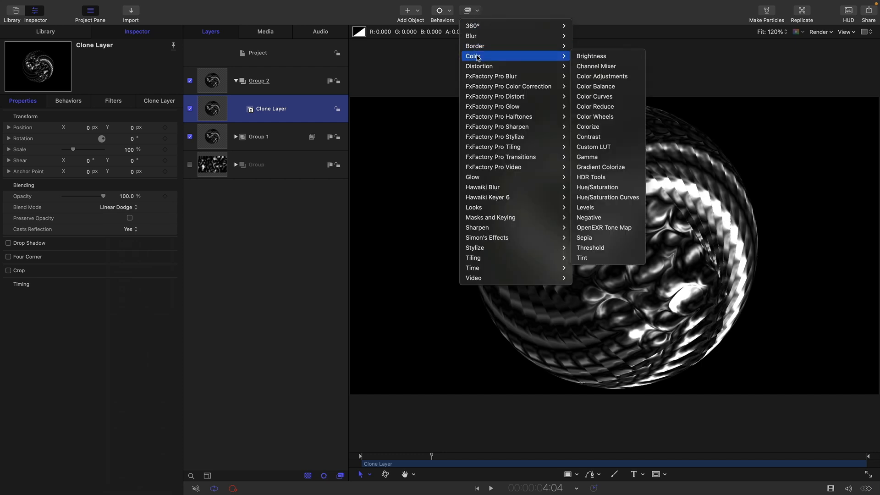
left_click(605, 252)
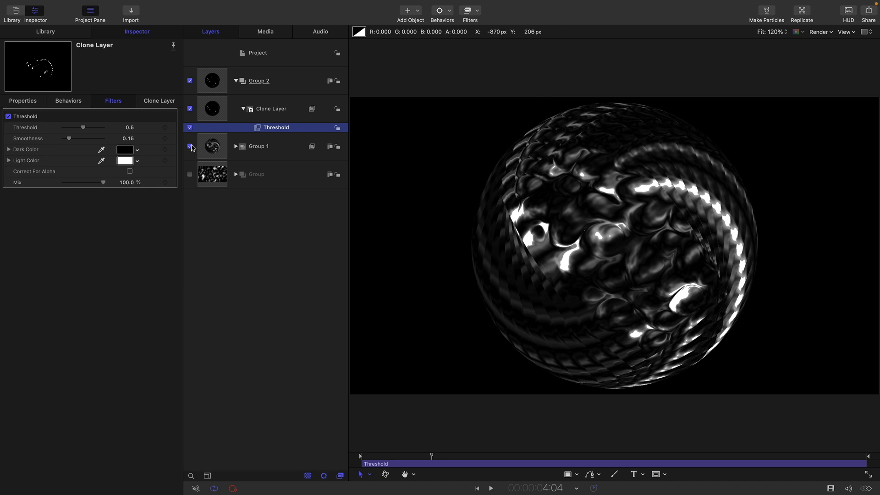
Raise the Threshold filter's Smoothness to about 0.51, hiding and showing Group 1 to judge the isolated highlights.
left_click(189, 146)
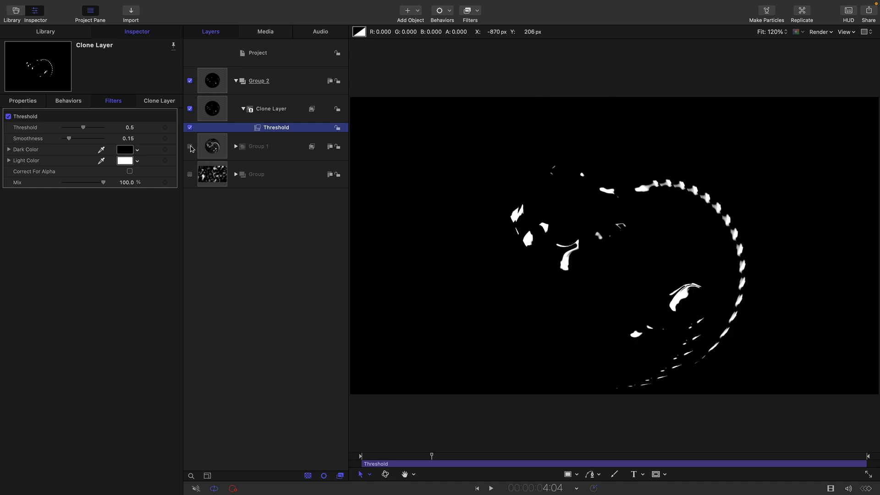
left_click(190, 146)
left_click(189, 146)
left_click(189, 146)
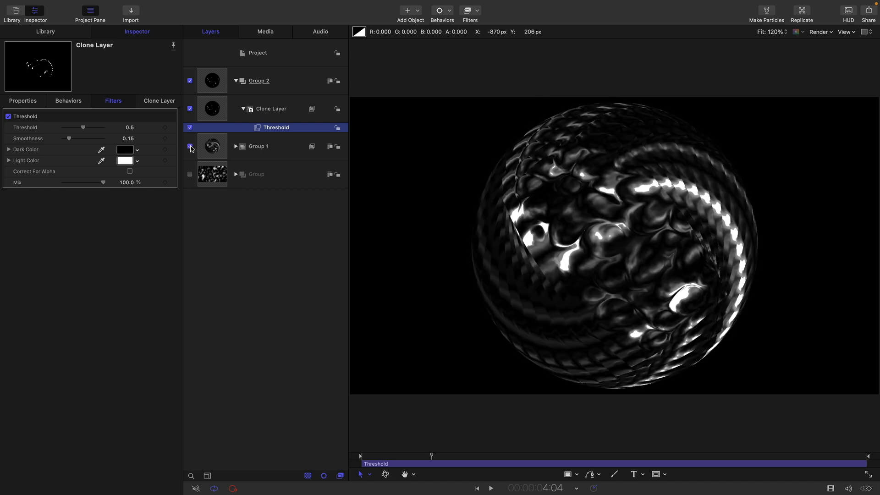
left_click(190, 147)
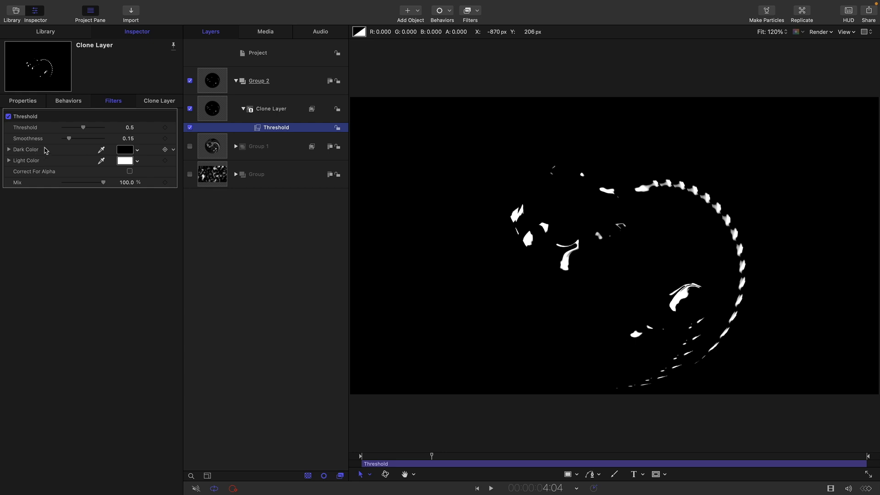
left_click_drag(72, 140, 85, 142)
left_click(190, 146)
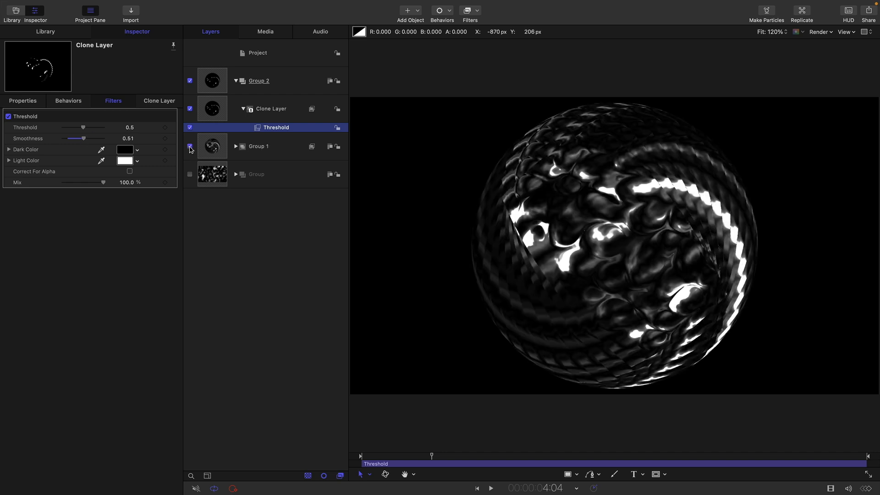
Compare the sphere with Group 2 hidden and shown, and preview the animation.
left_click(190, 81)
left_click(190, 81)
left_click(190, 81)
left_click(190, 81)
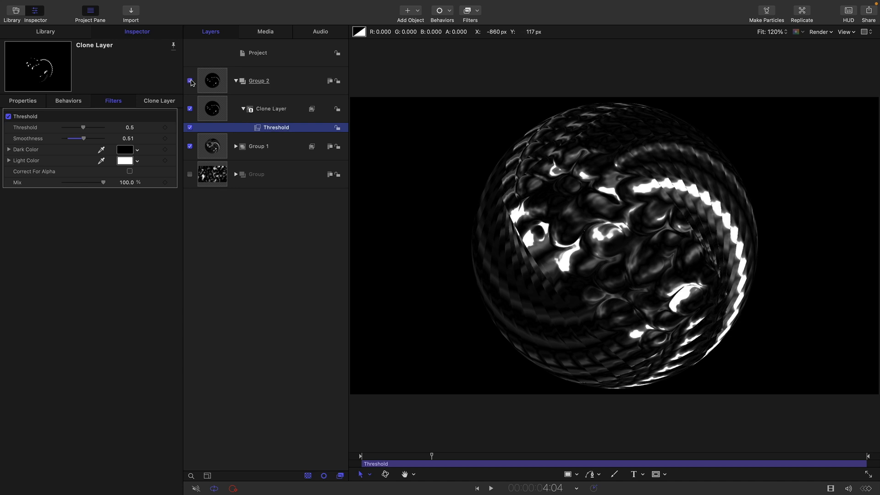
left_click(491, 489)
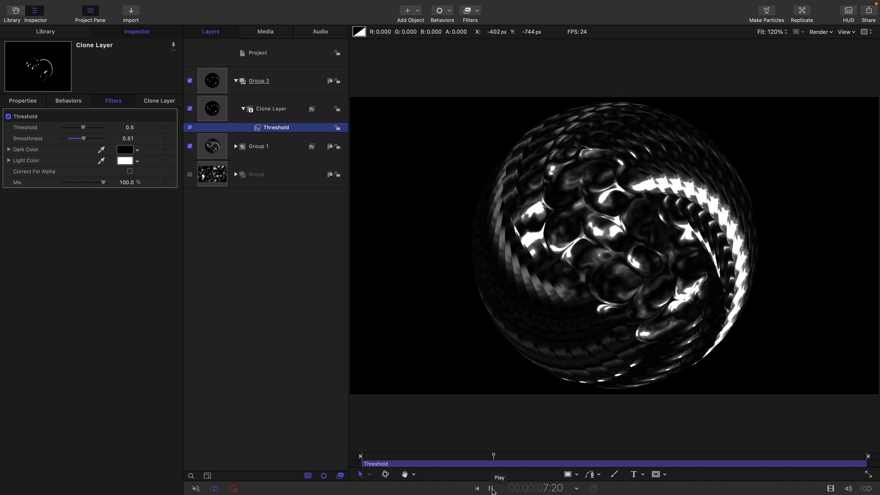
left_click(492, 490)
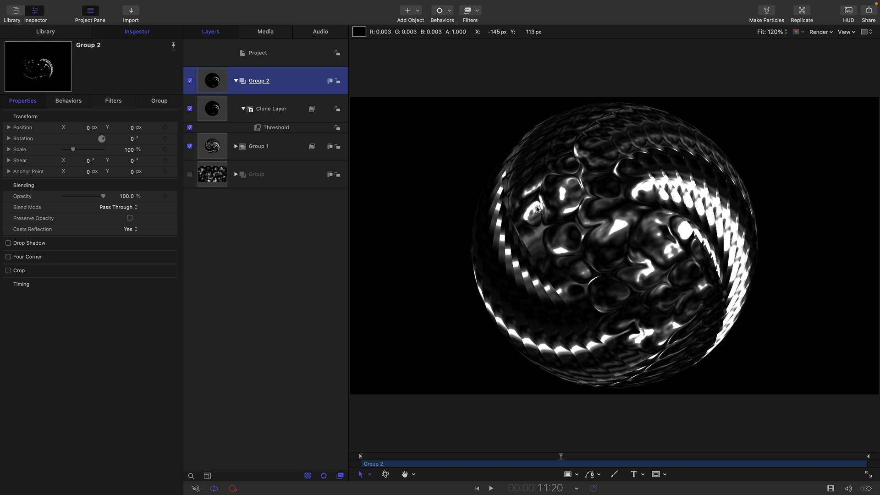
Add a Cellular generator directly above Clouds in the hidden source group.
left_click(236, 175)
left_click(275, 231)
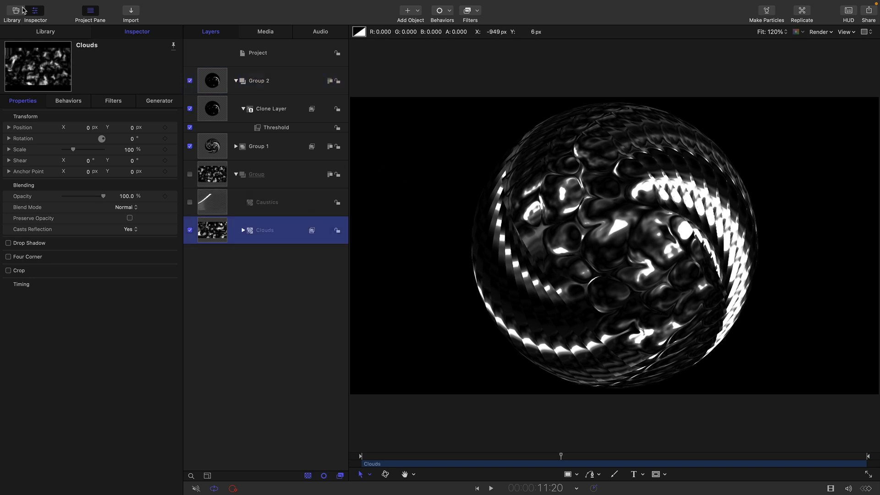
left_click(36, 32)
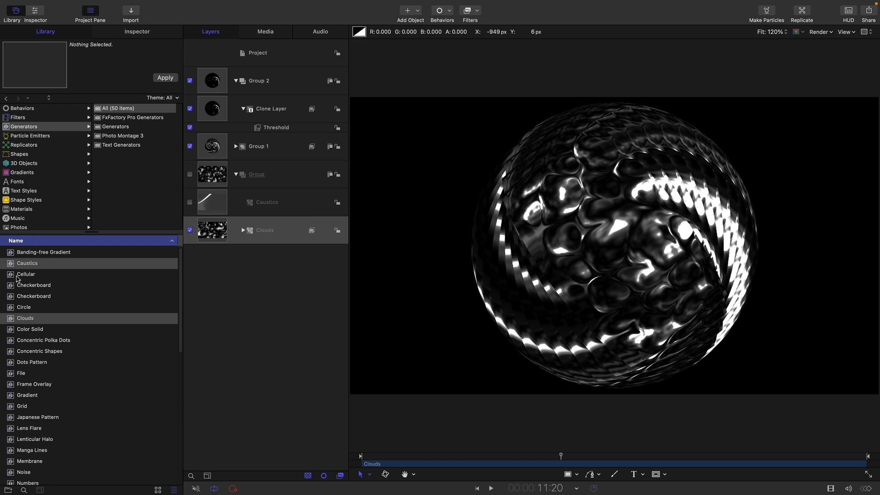
left_click_drag(25, 275, 207, 219)
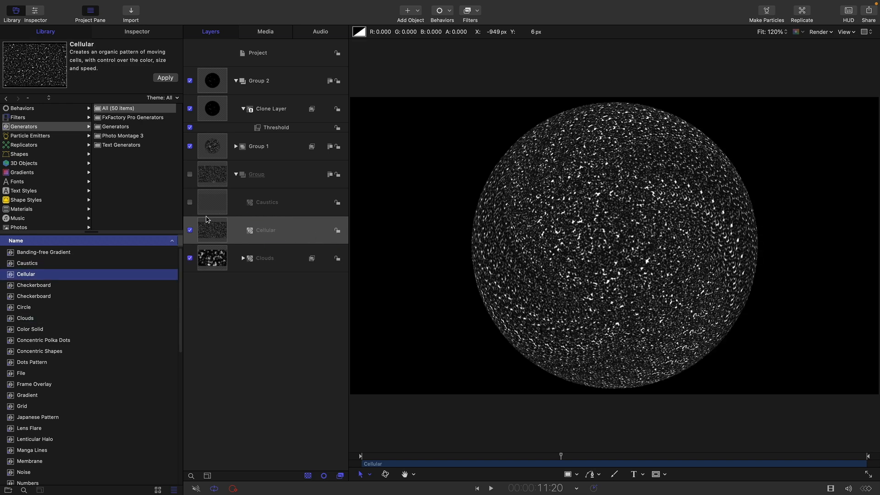
Set the Cellular generator's blend mode to Linear Dodge.
left_click(137, 32)
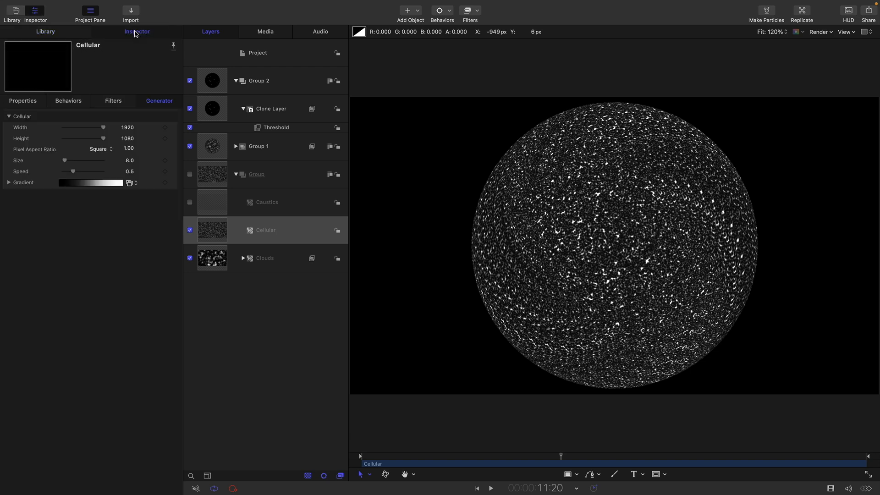
left_click(19, 102)
left_click(127, 208)
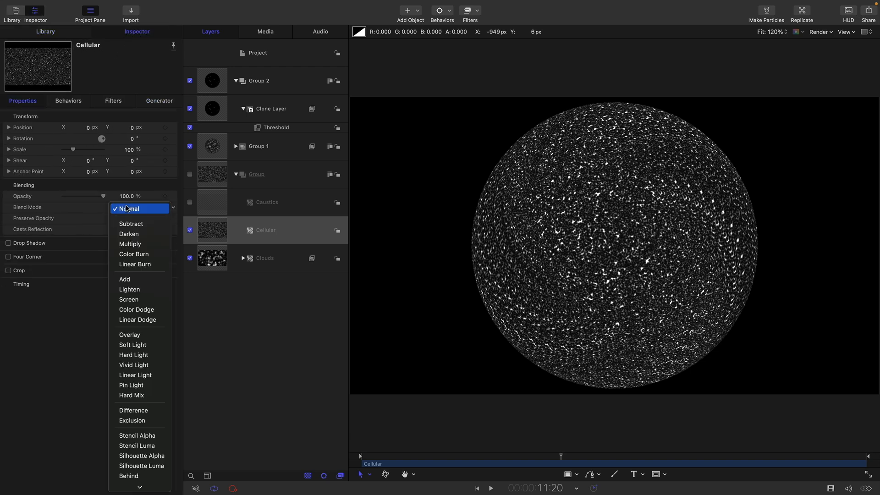
left_click(133, 319)
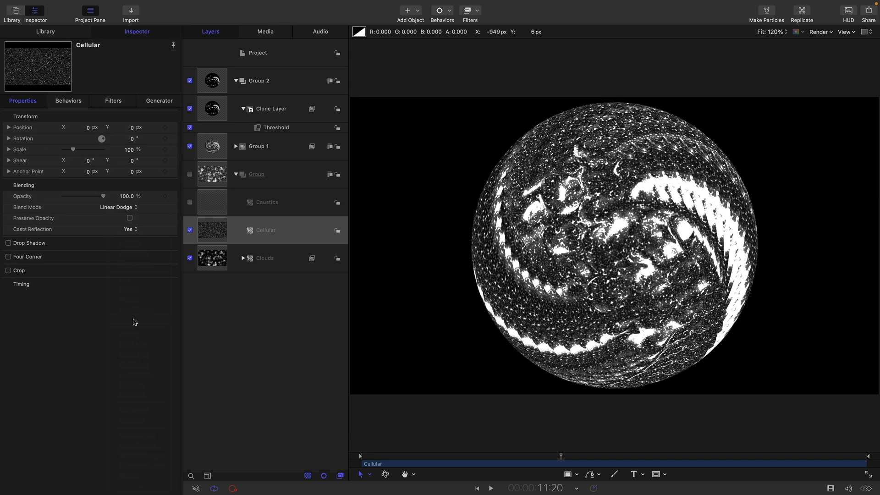
Move the black tag of the Cellular gradient to about 54.5% and preview the animation.
left_click(159, 101)
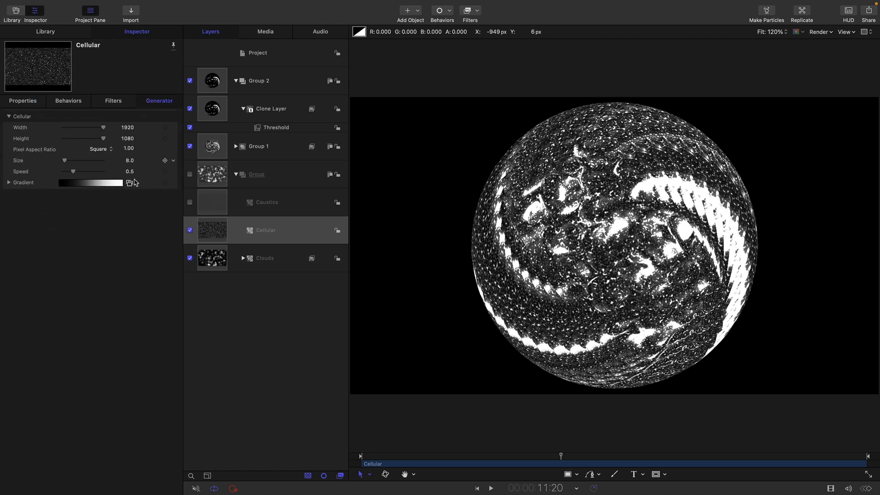
left_click(10, 184)
left_click_drag(9, 223, 92, 228)
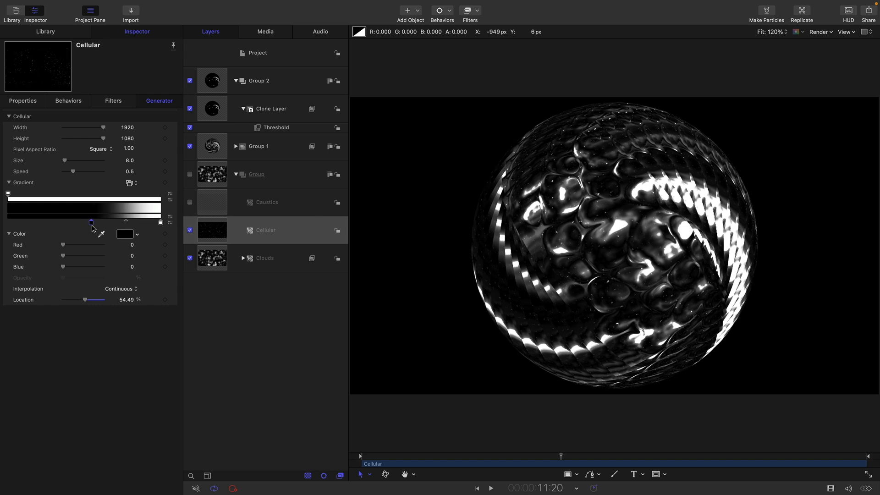
left_click(491, 488)
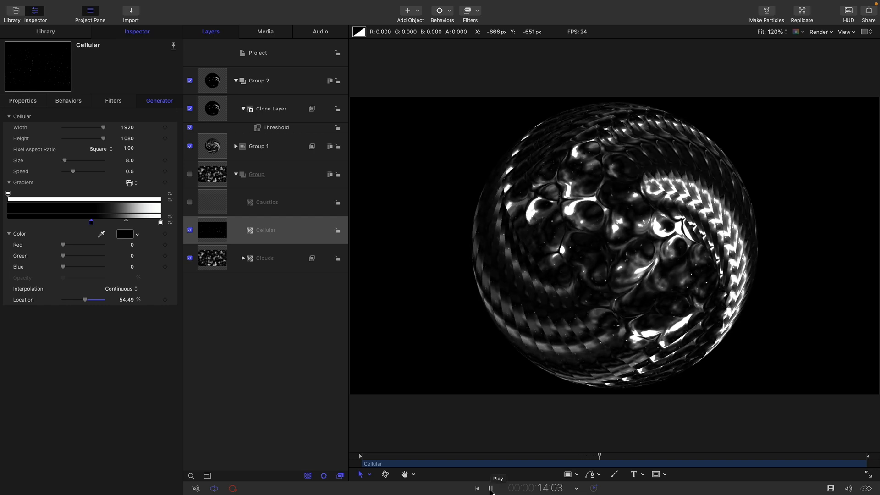
key("space")
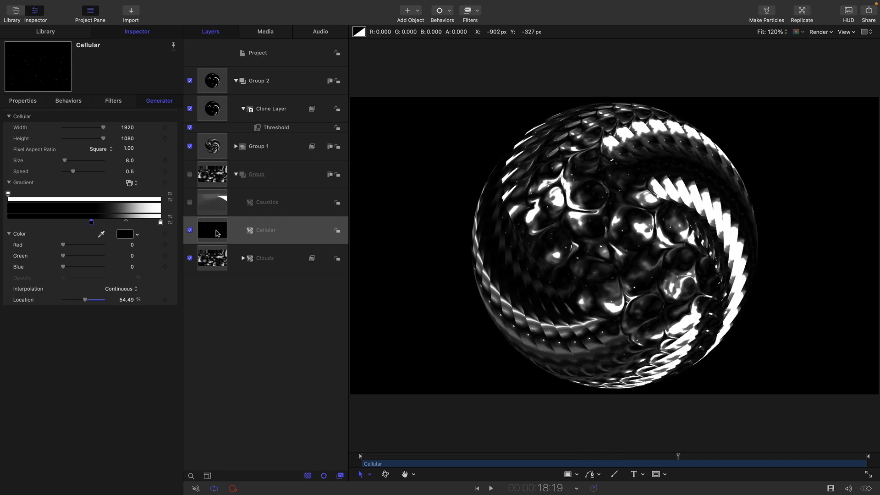
Apply the Glint glow filter to the Cellular generator.
left_click(212, 236)
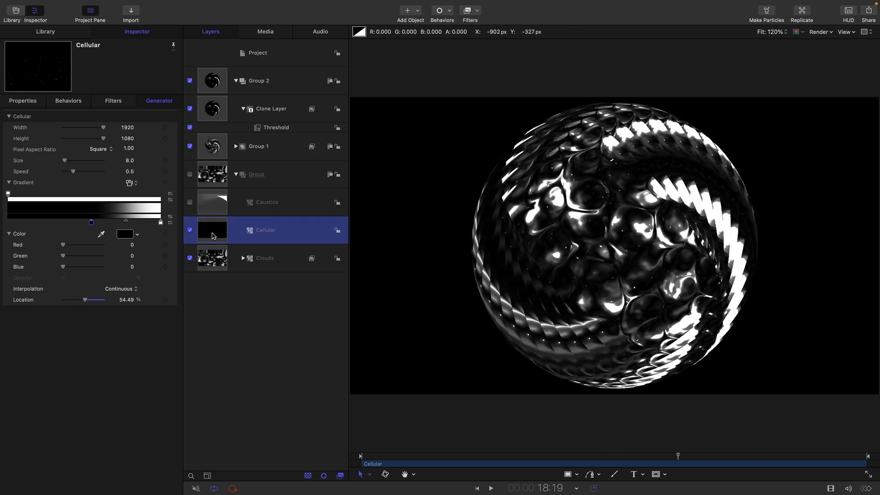
left_click(477, 10)
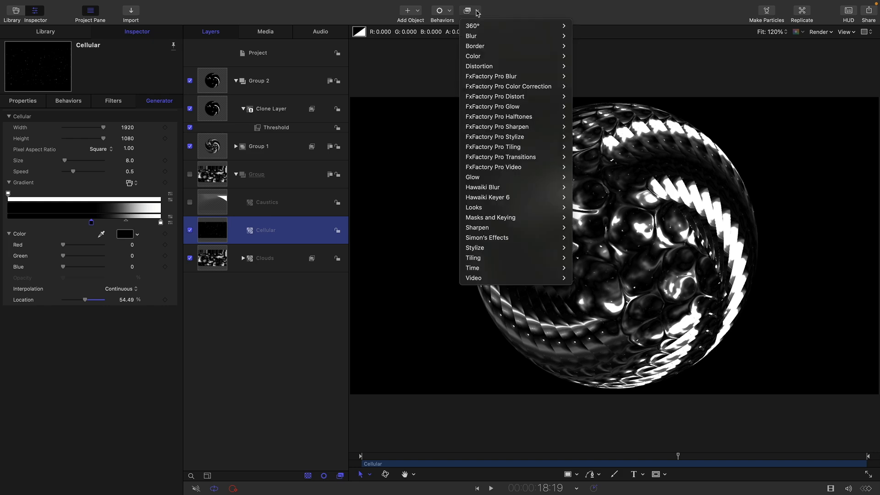
mouse_move(487, 181)
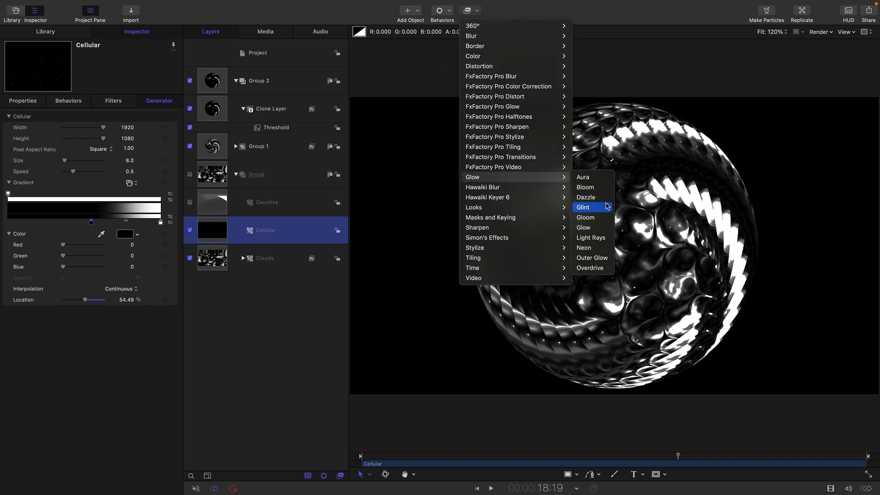
left_click(607, 209)
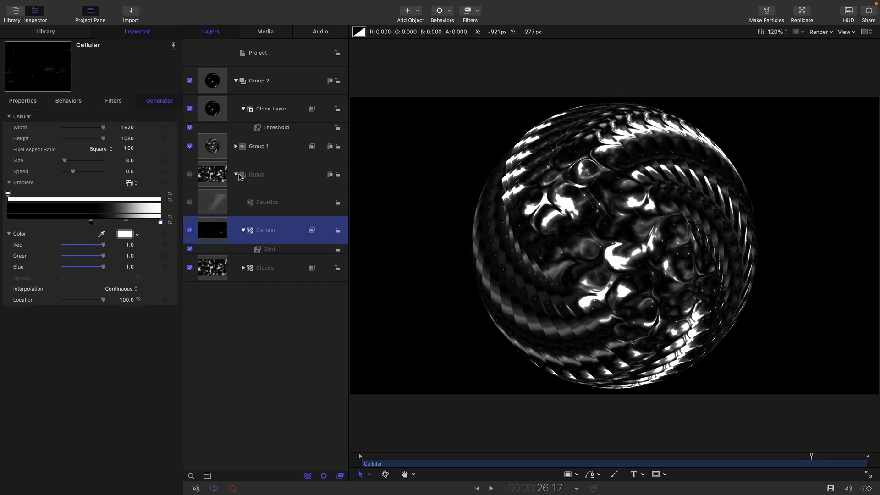
Collapse the source group and Group 2, and combine them with Group 1 into one new group.
left_click(241, 178)
left_click(236, 175)
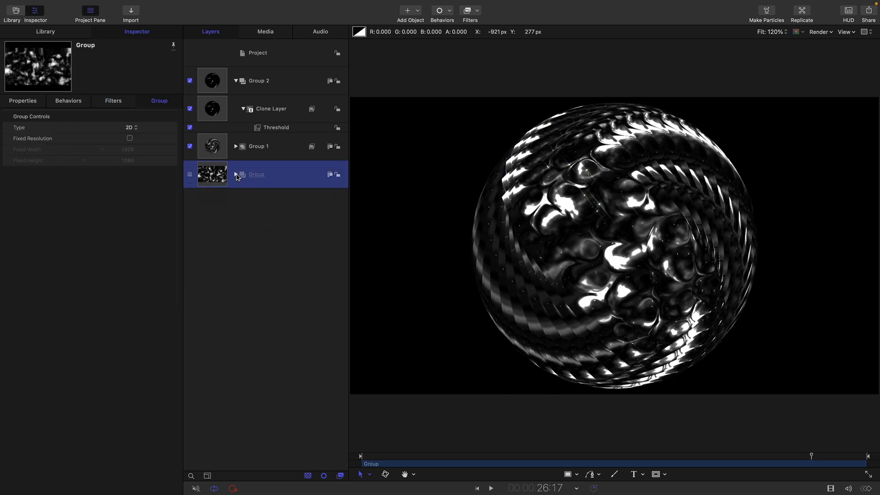
left_click(235, 81)
left_click(274, 207)
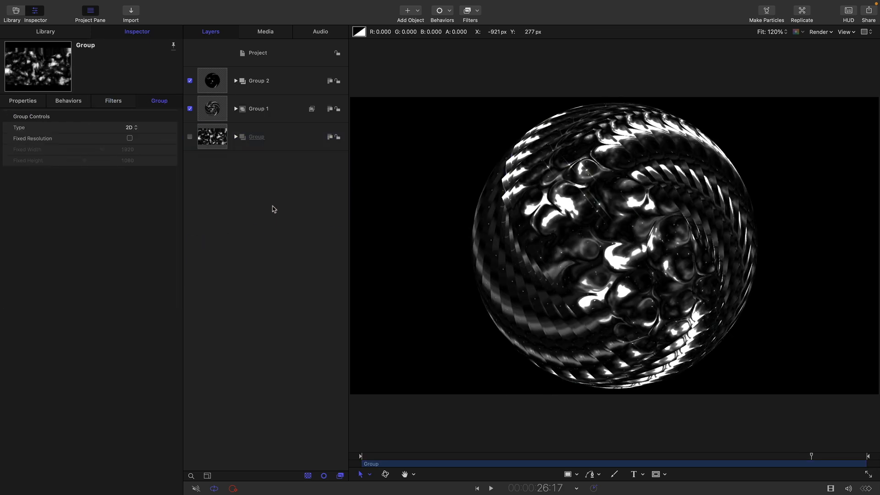
left_click(222, 130)
left_click(220, 98, "shift")
left_click(216, 79, "shift")
right_click(217, 79)
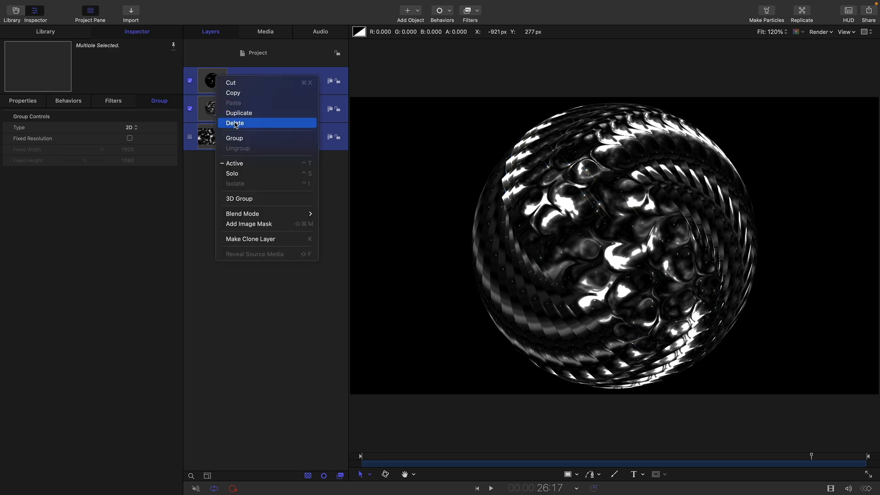
left_click(237, 139)
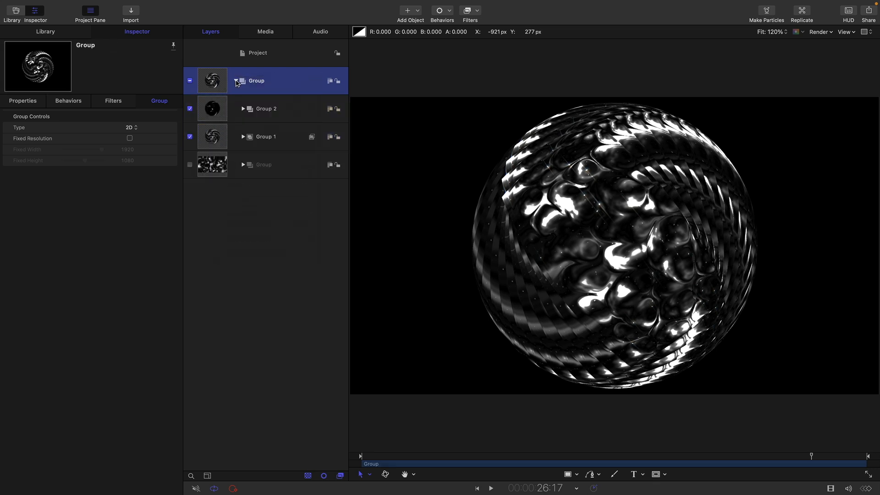
Collapse the new parent group, make a clone layer of it, and move the clone's group beneath it in the layer order.
right_click(213, 81)
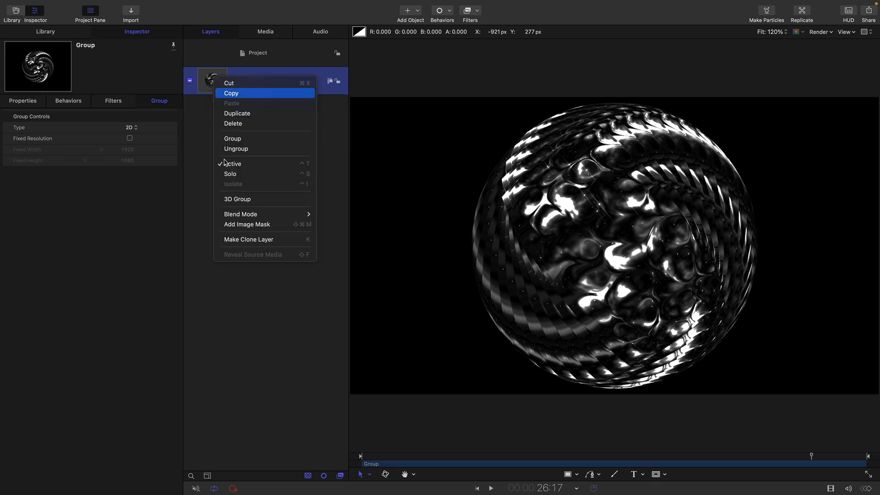
left_click(245, 240)
left_click(213, 81)
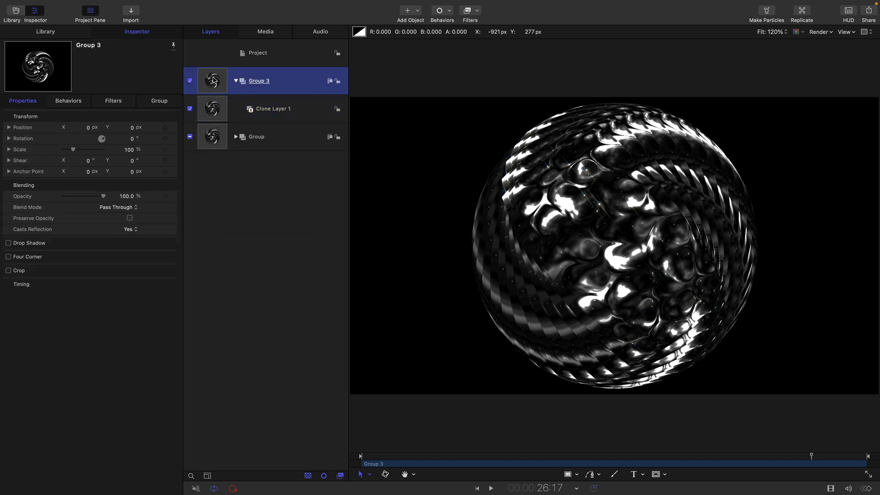
key("super+bracketleft")
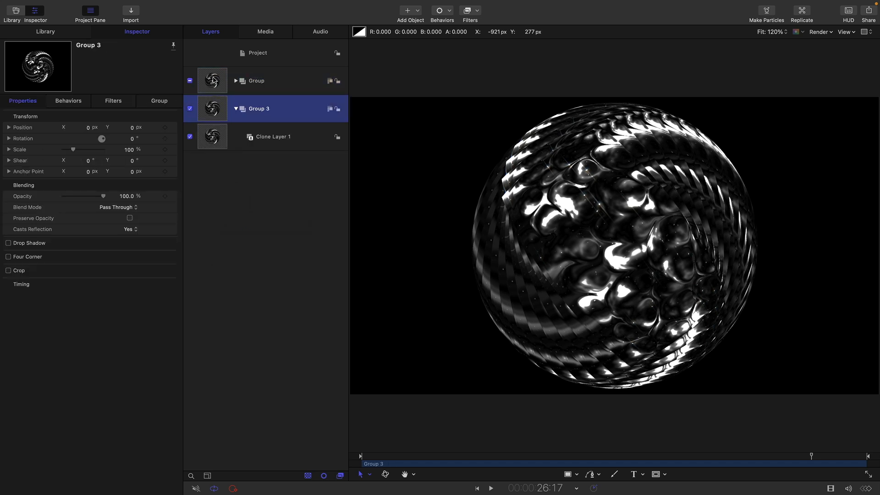
Scale Clone Layer 1 to 210% so it fills the background behind the sphere, and preview the animation.
left_click(218, 139)
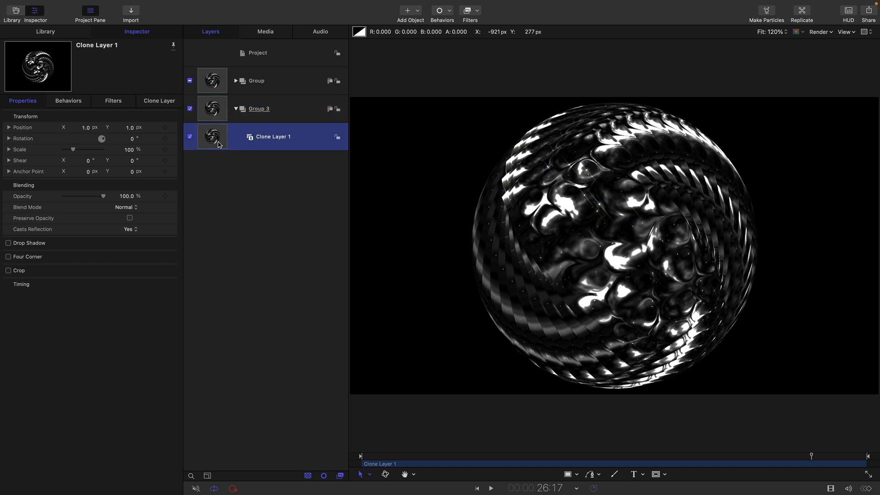
left_click(129, 150)
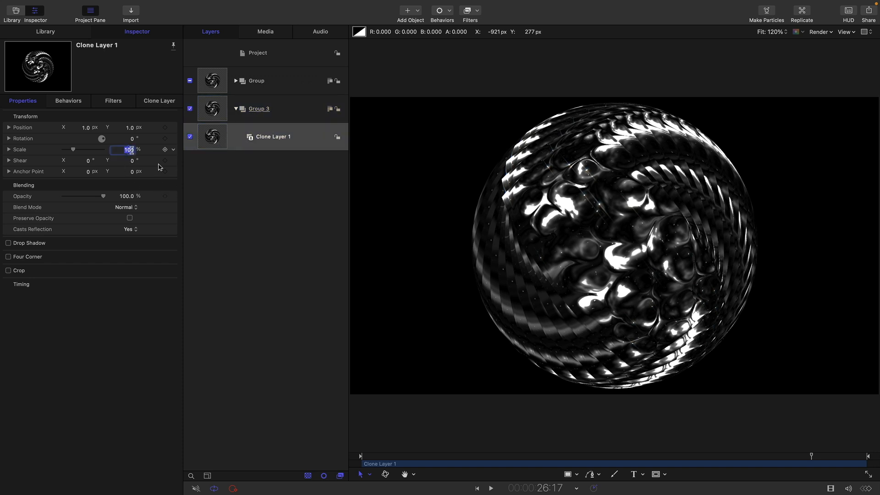
type("210")
key("Return")
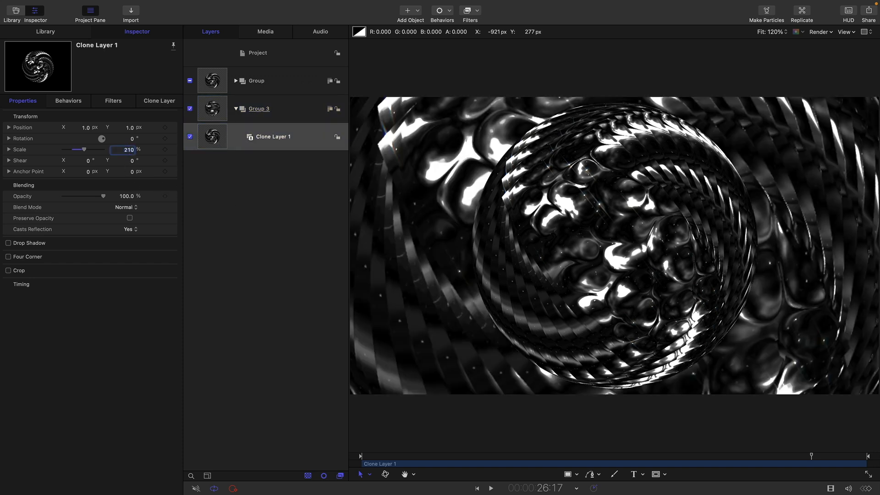
left_click(491, 489)
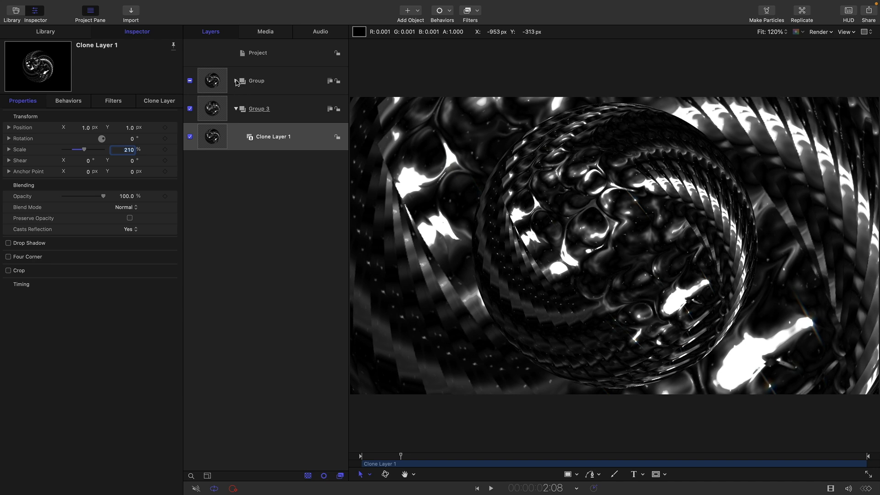
Add a Ramp parameter behavior to the rotation of the sphere's parent group.
left_click(213, 85)
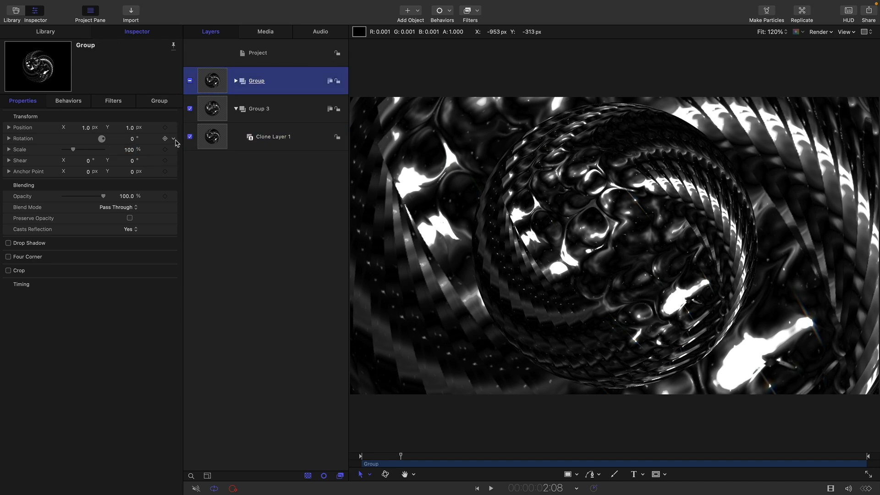
left_click(173, 138)
mouse_move(196, 238)
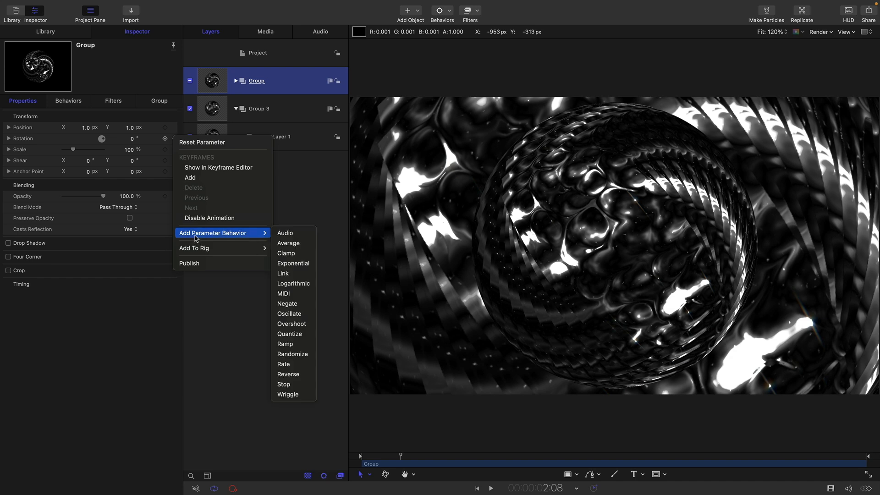
left_click(289, 344)
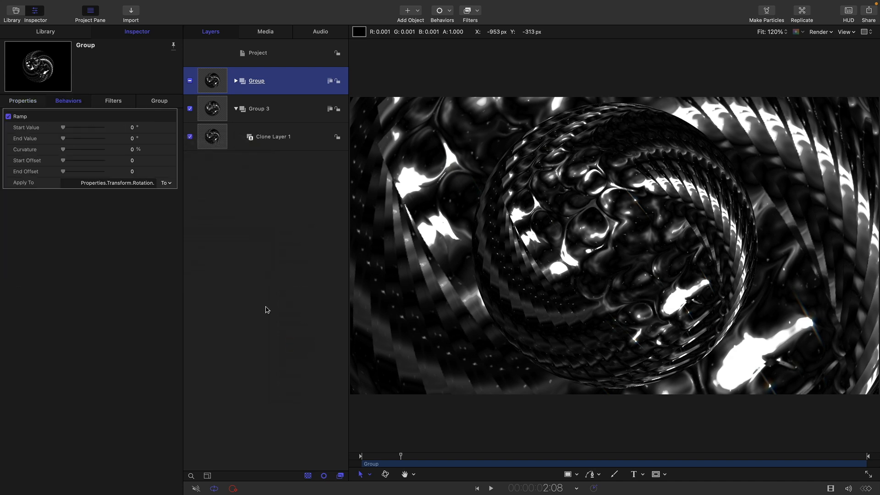
Set the end value of the group's rotation Ramp to 360° during playback.
left_click(132, 138)
type("36")
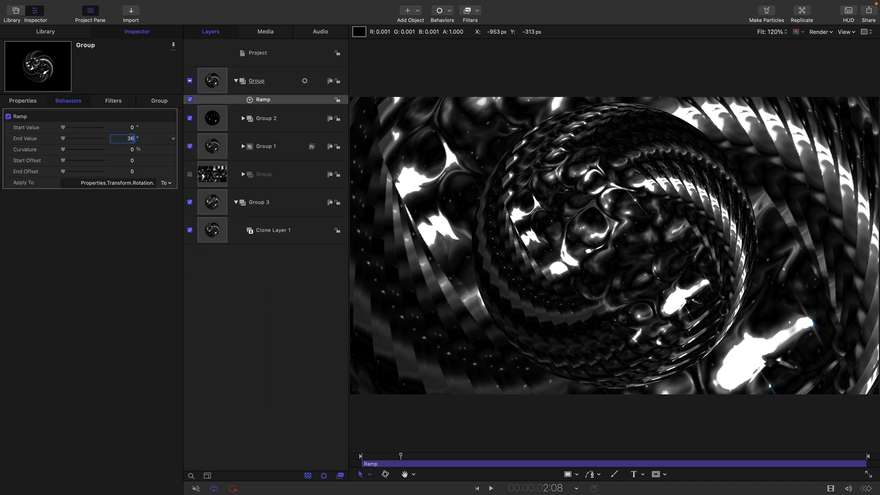
type("0")
key("Return")
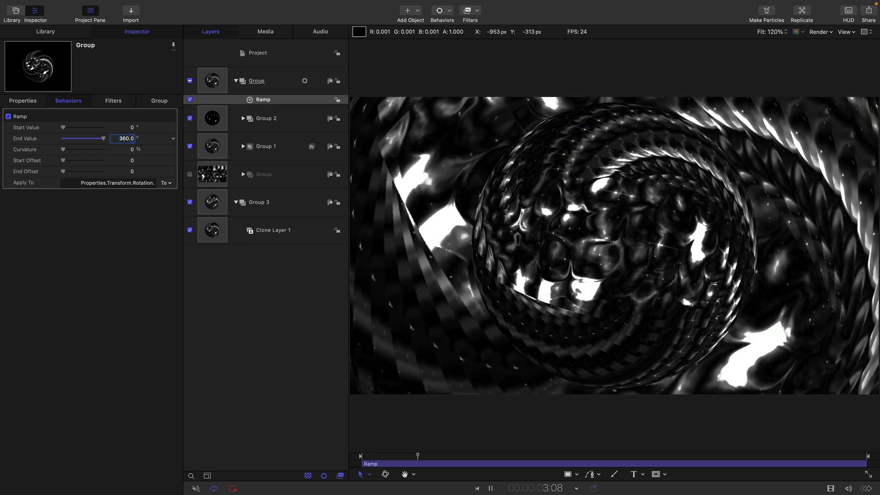
Set the end value of the group's rotation Ramp to -360°.
left_click(133, 138)
type("-3")
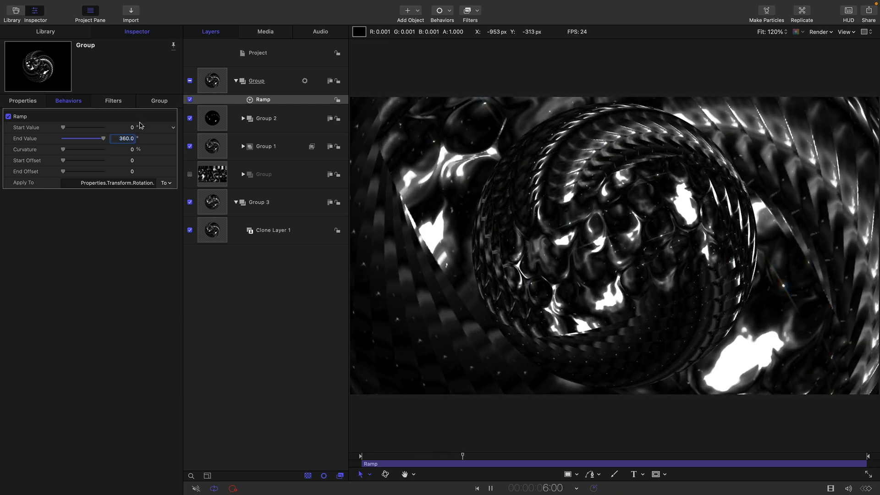
type("60")
key("Return")
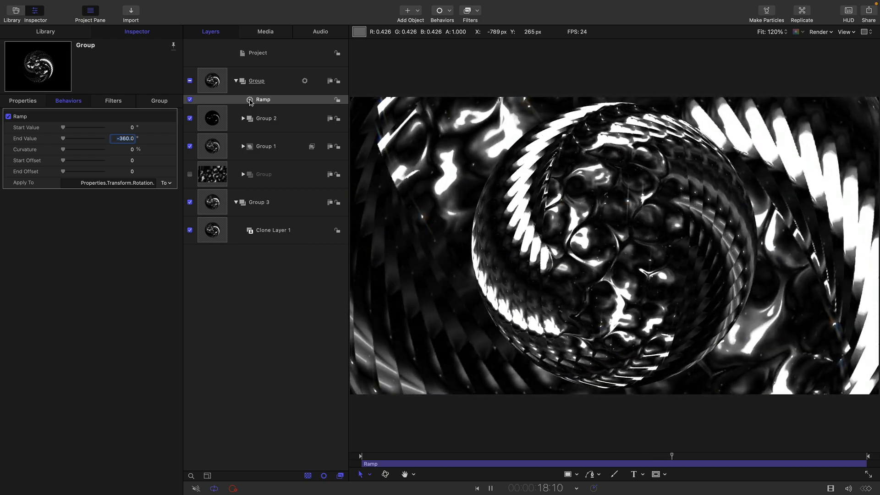
Copy the Ramp behavior onto Clone Layer 1 and set the copy's end value to -240°.
left_click_drag(251, 101, 214, 234)
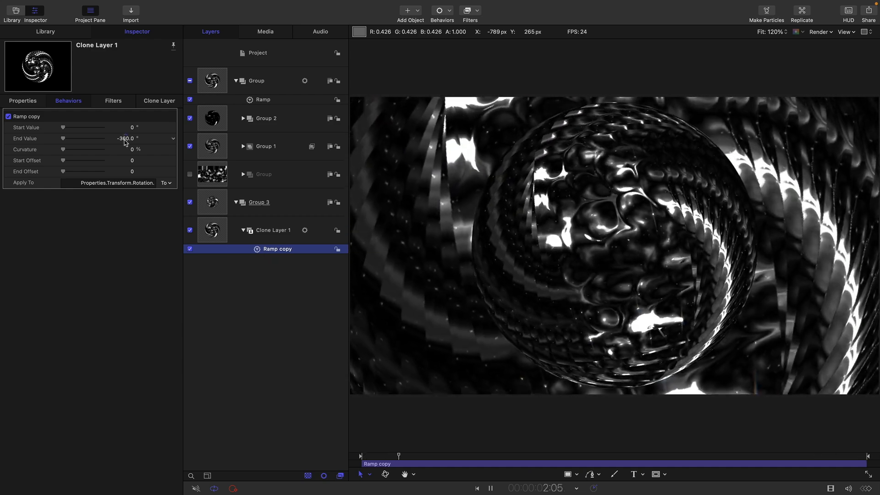
left_click(124, 140)
type("-")
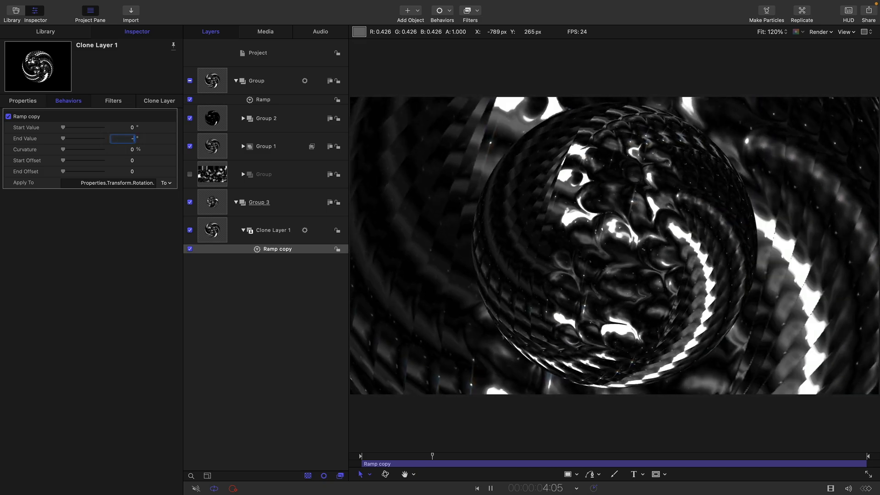
type("240")
key("Return")
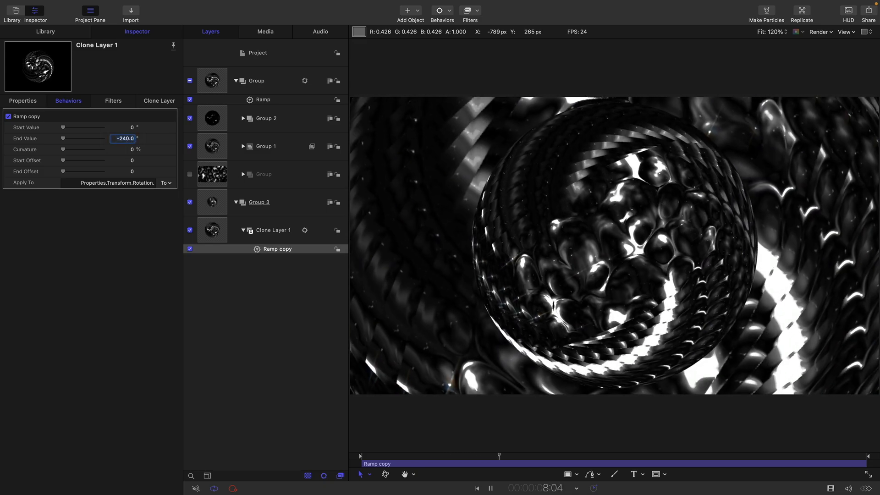
Set the end value of Clone Layer 1's Ramp copy to -300° and stop the playback.
key("super+a")
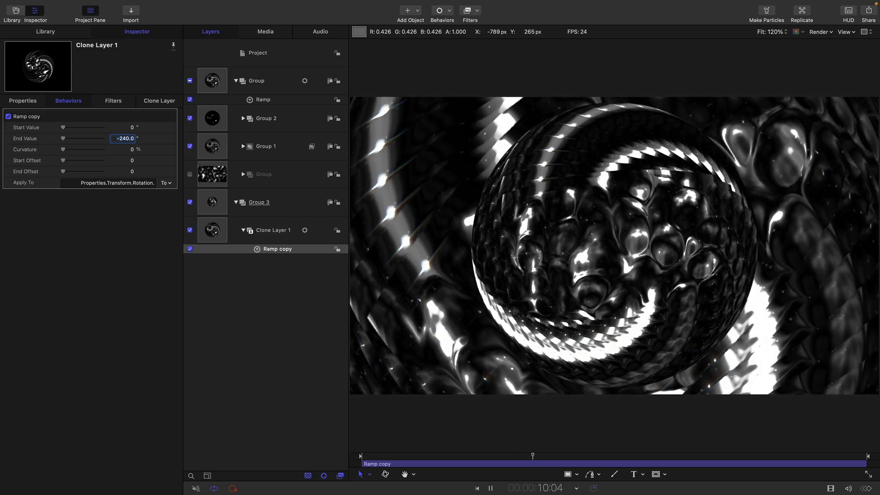
type("-30")
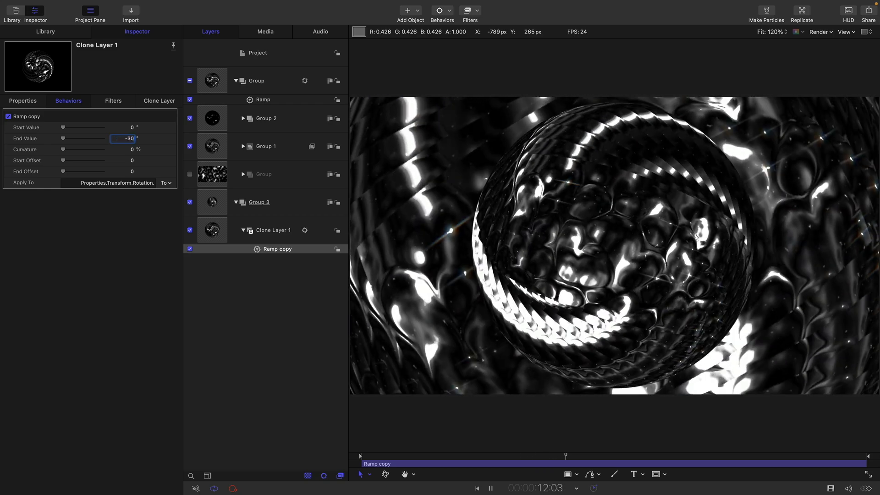
key("Return")
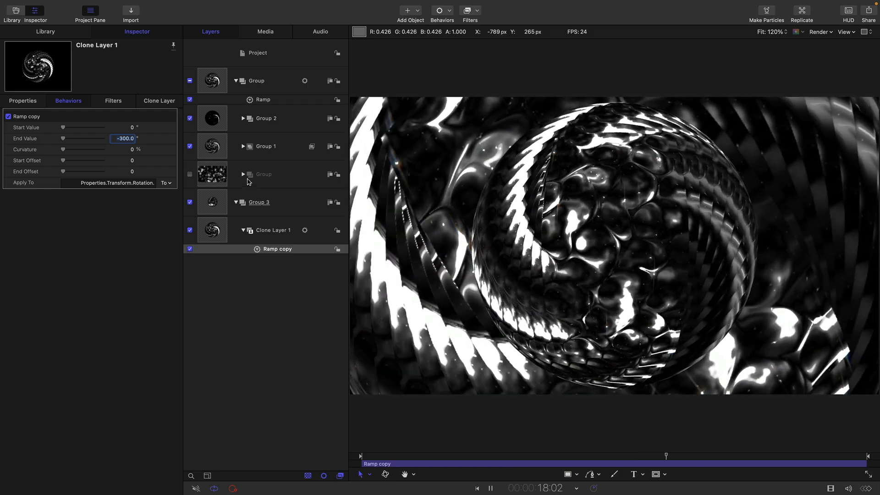
key("space")
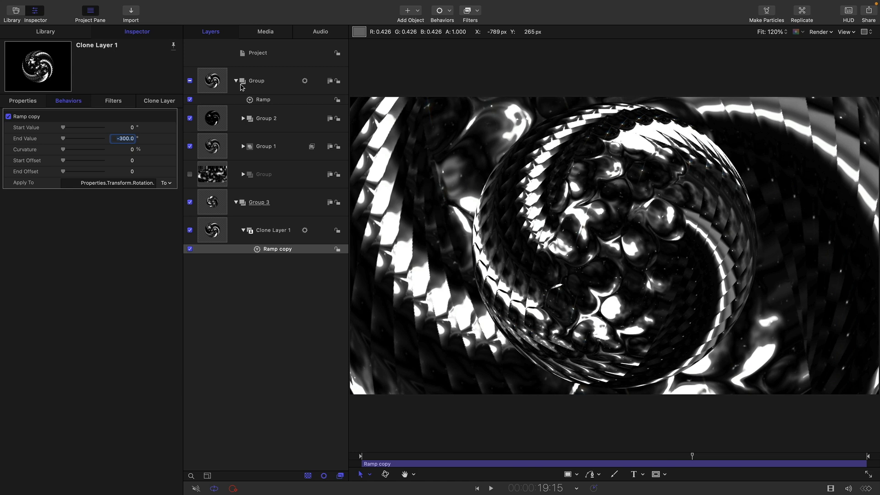
Collapse the sphere's parent group and switch its visibility off and on to compare it with the enlarged clone.
left_click(236, 81)
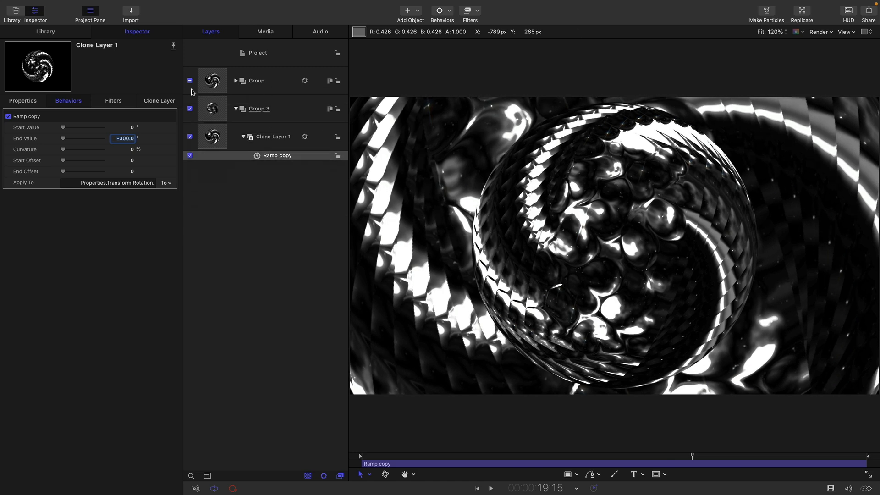
left_click(190, 81)
left_click(190, 81)
left_click(190, 81)
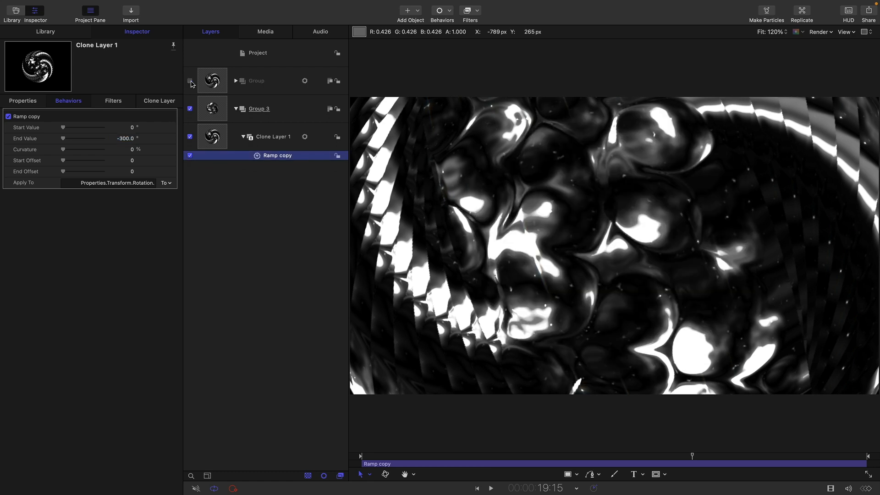
left_click(190, 81)
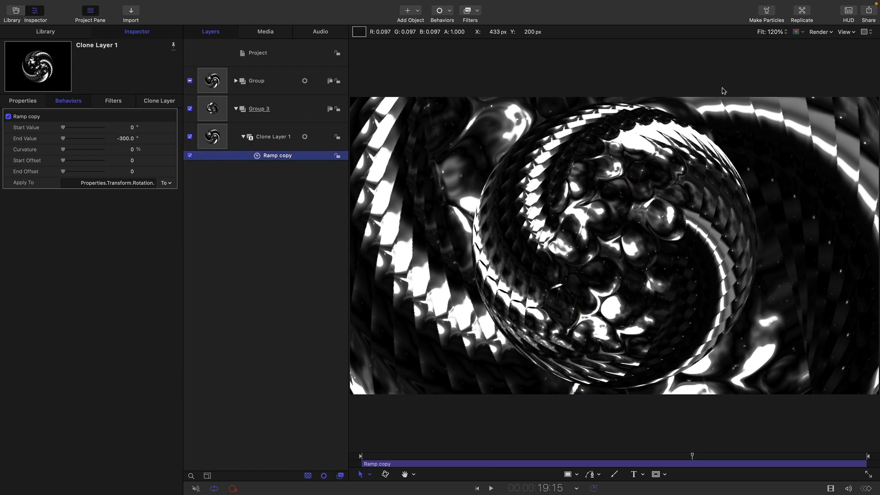
Reset the position of the sphere's parent group to 0 px in X and Y.
left_click(209, 79)
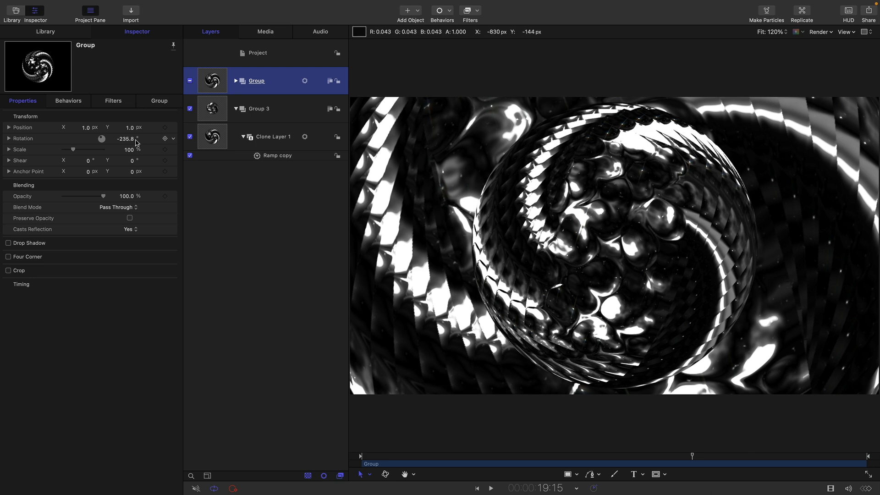
right_click(87, 116)
left_click(99, 121)
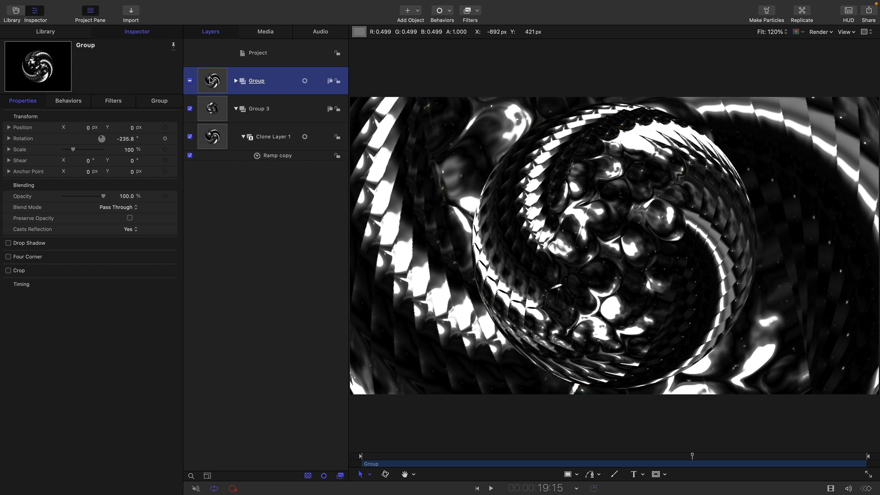
Draw a circle mask with a radius of about 523 from the sphere's centre on the parent group.
left_click(663, 475)
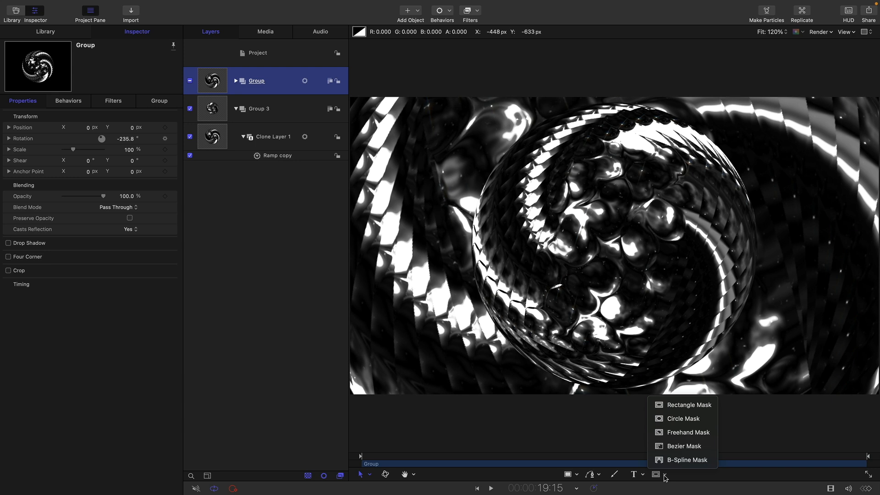
left_click(680, 419)
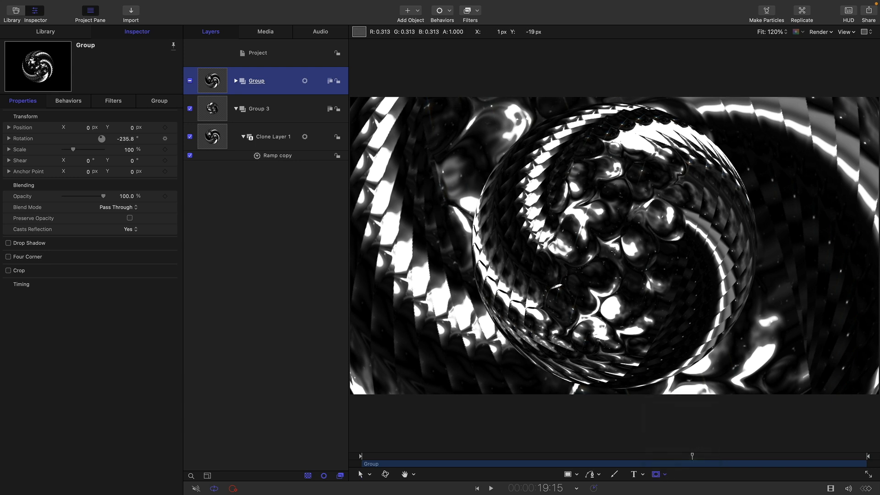
left_click_drag(615, 251, 709, 367)
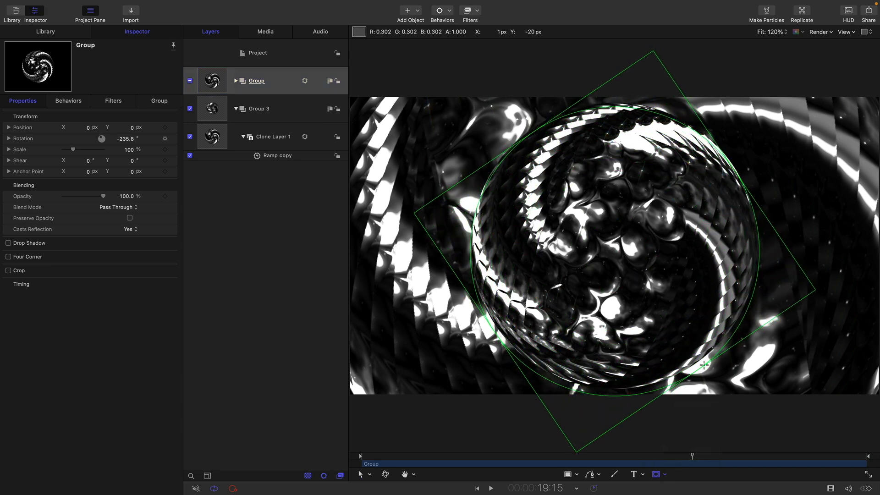
right_click(96, 118)
key("Escape")
Set the circle mask's radius to 520 and its feather to about -29.2, and preview the blended edge.
left_click(161, 101)
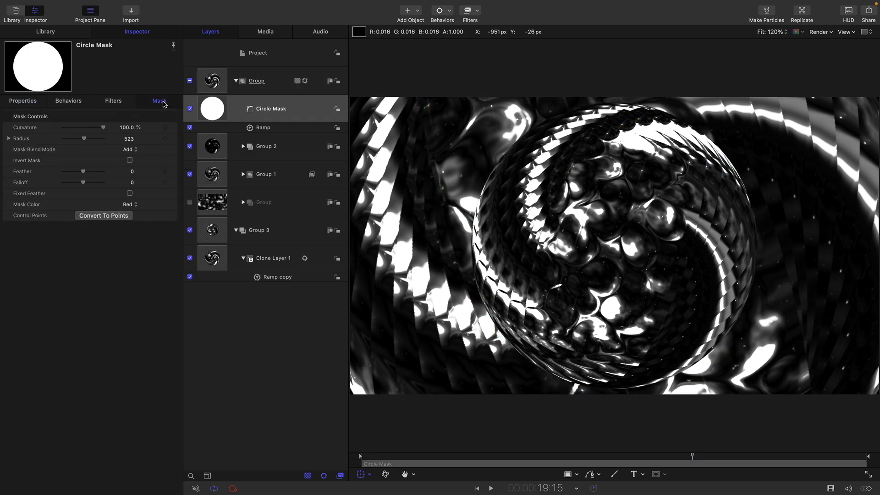
left_click(128, 138)
type("5")
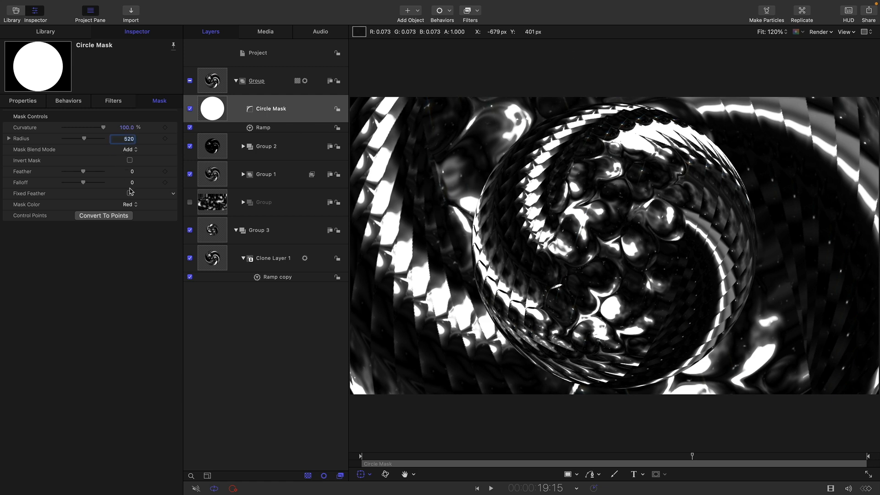
mouse_move(132, 172)
left_mouse_down()
mouse_move(132, 185)
mouse_move(132, 171)
left_mouse_up()
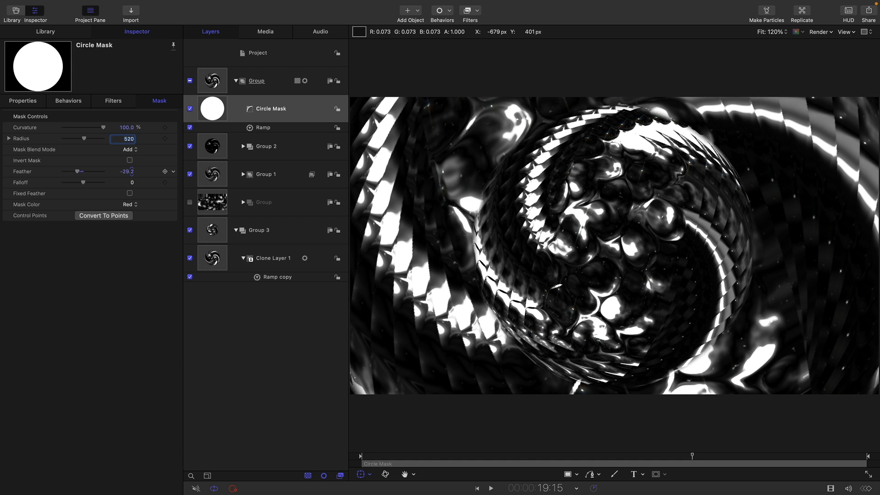
left_click(190, 111)
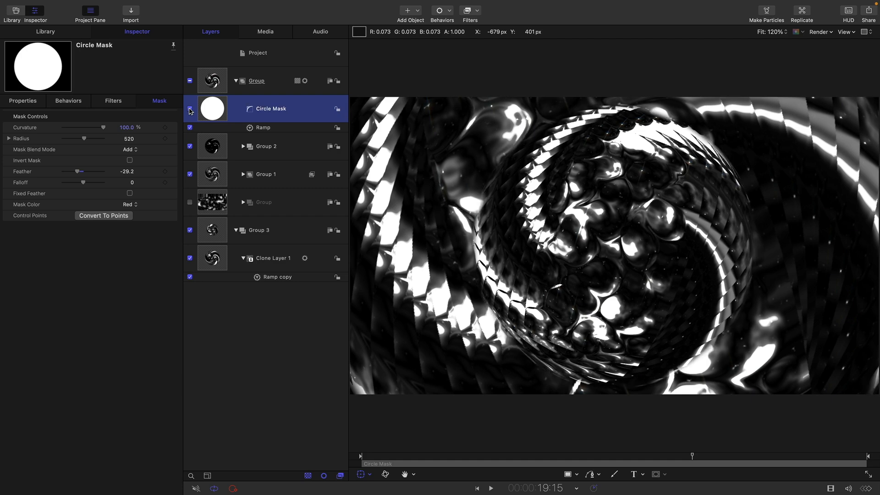
key("space")
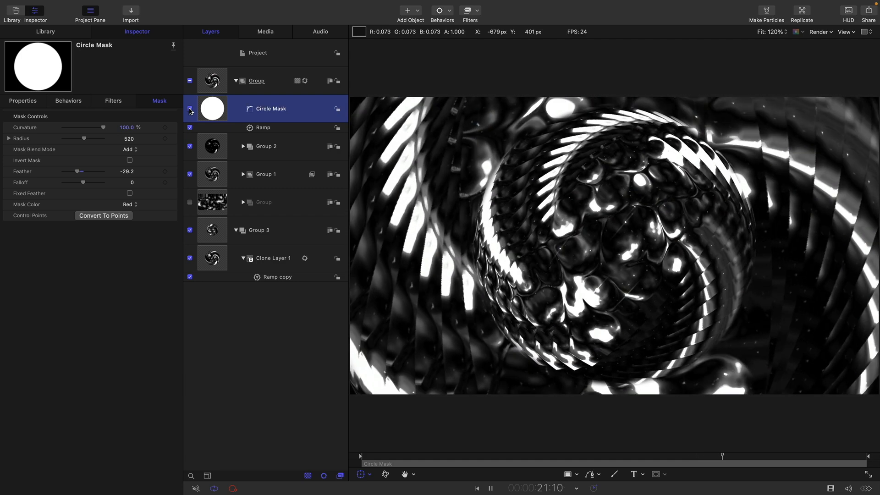